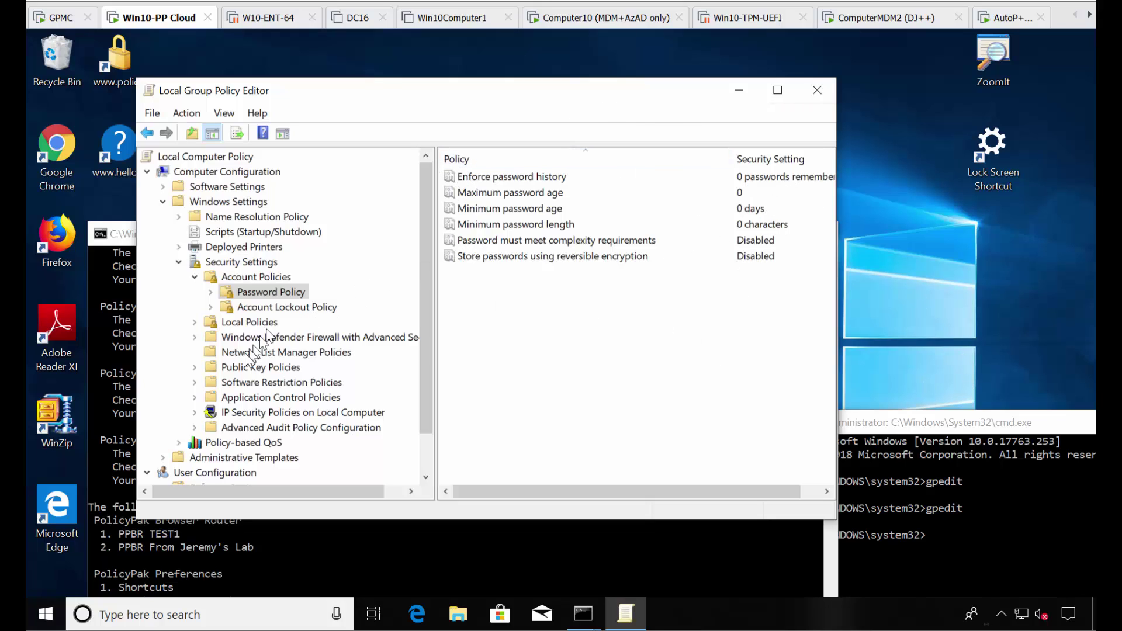
# Step: Review the Security Options under Local Policies in the Local Group Policy Editor, then close the editor
pyautogui.click(194, 323)
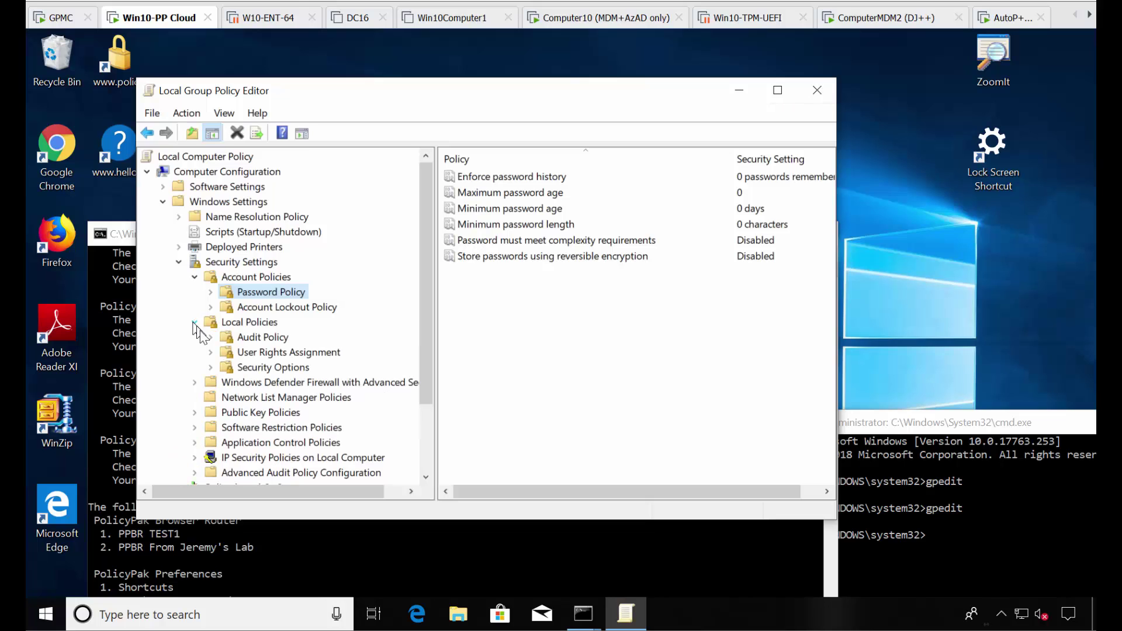
pyautogui.click(247, 368)
pyautogui.scroll(-8, 682, 301)
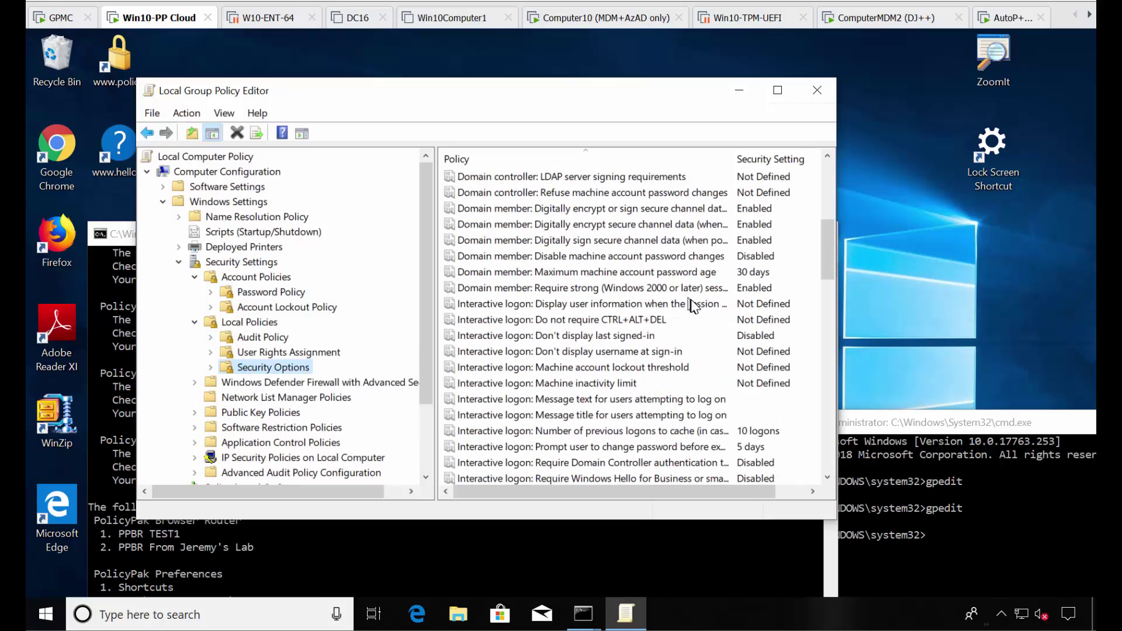
pyautogui.scroll(-7, 682, 300)
pyautogui.scroll(16, 672, 307)
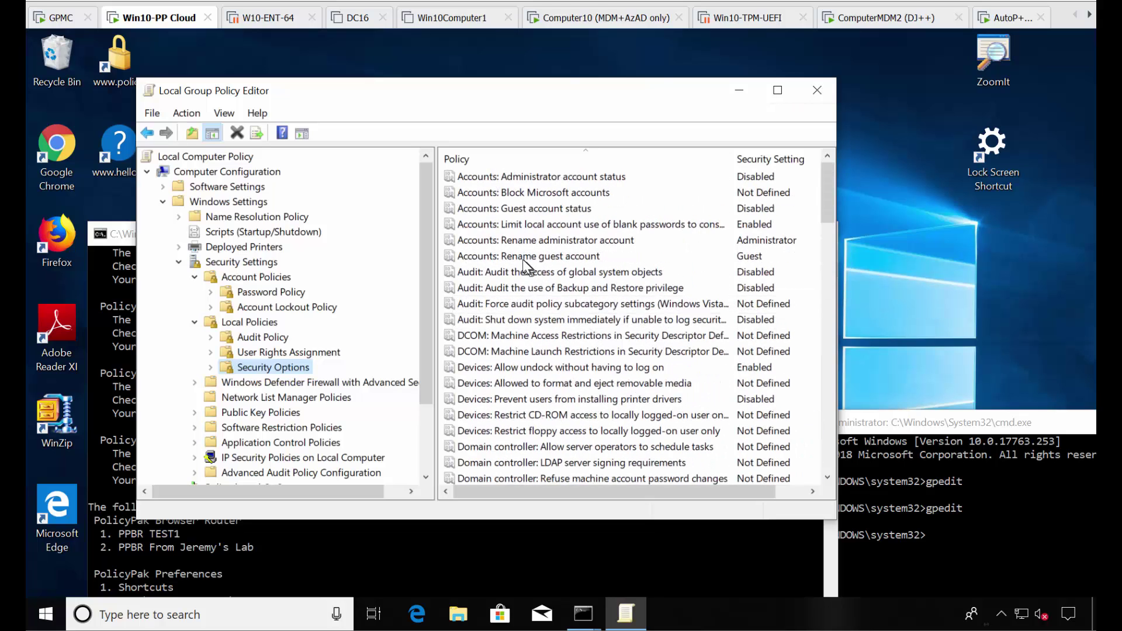
pyautogui.click(808, 86)
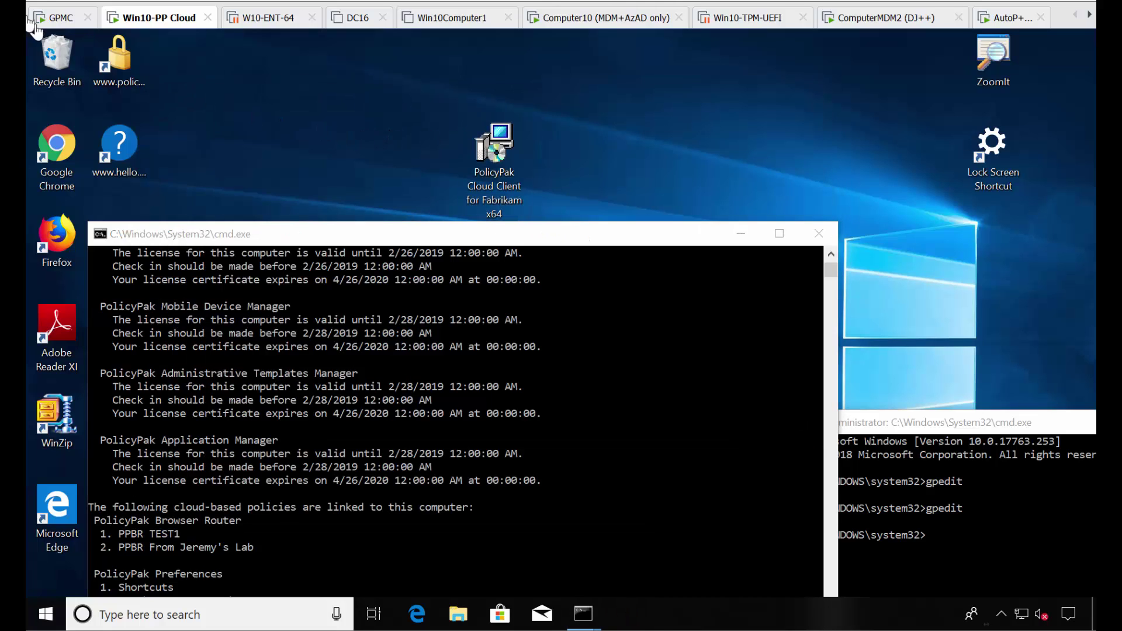
# Step: Switch to PolicyPak Cloud on the GPMC machine and create a Security Settings Manager policy named PP SEC DEMO 123 for the All group
pyautogui.click(55, 21)
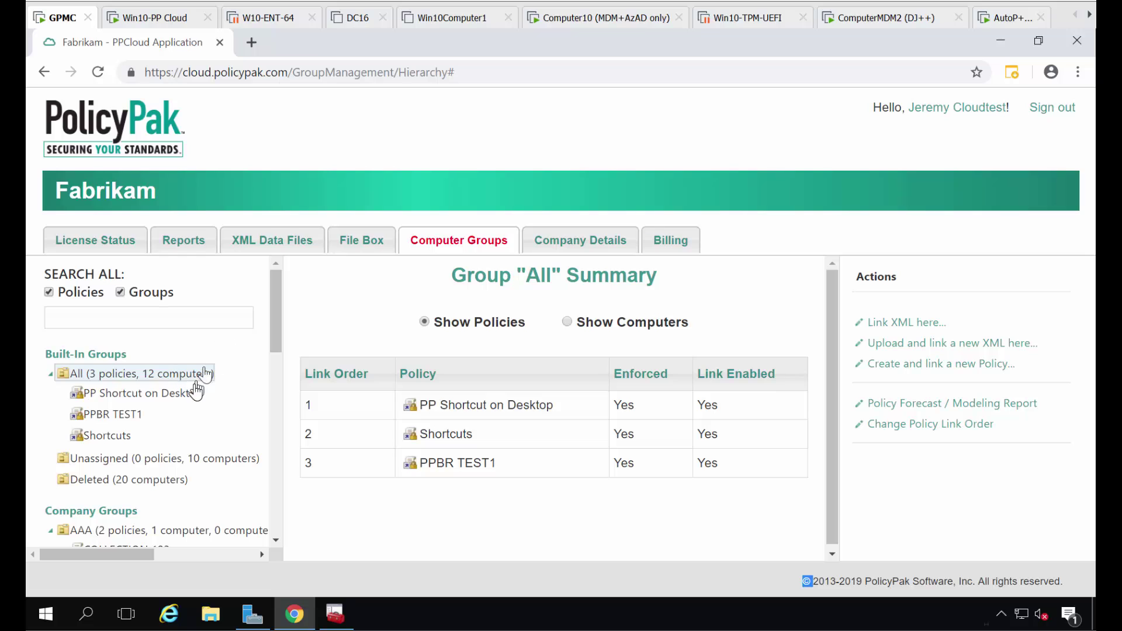
pyautogui.click(908, 368)
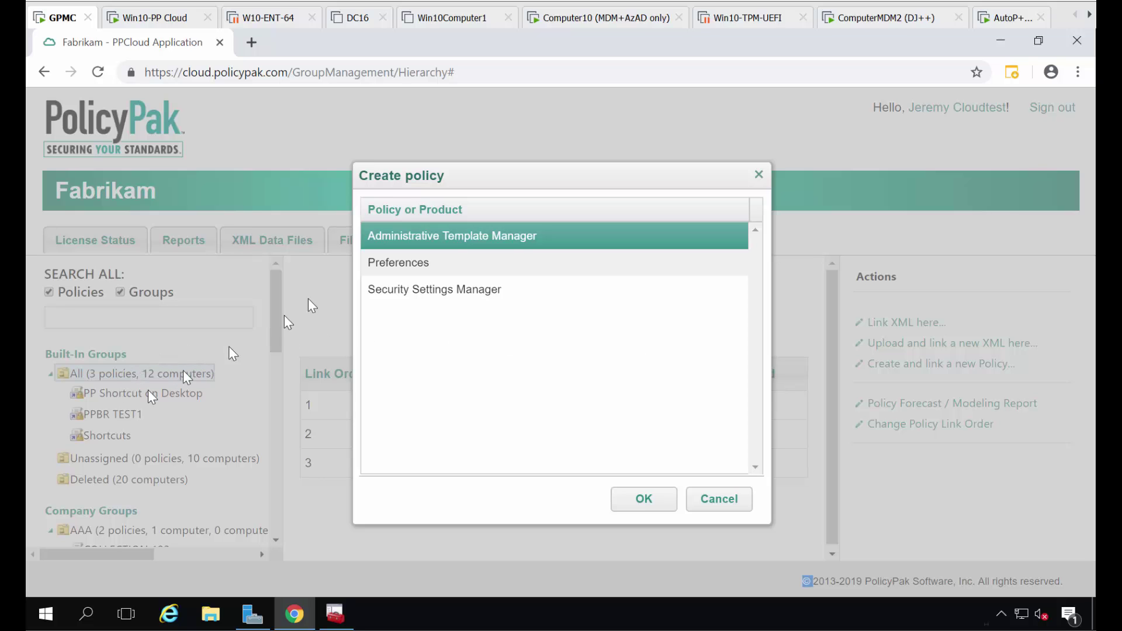
pyautogui.click(420, 300)
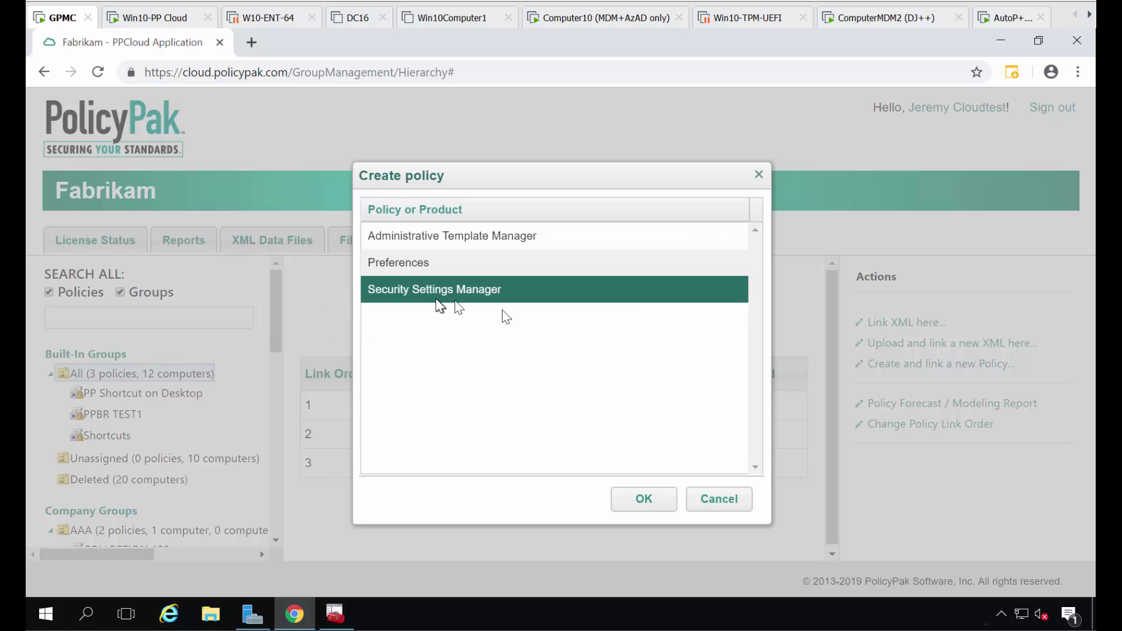
pyautogui.click(633, 509)
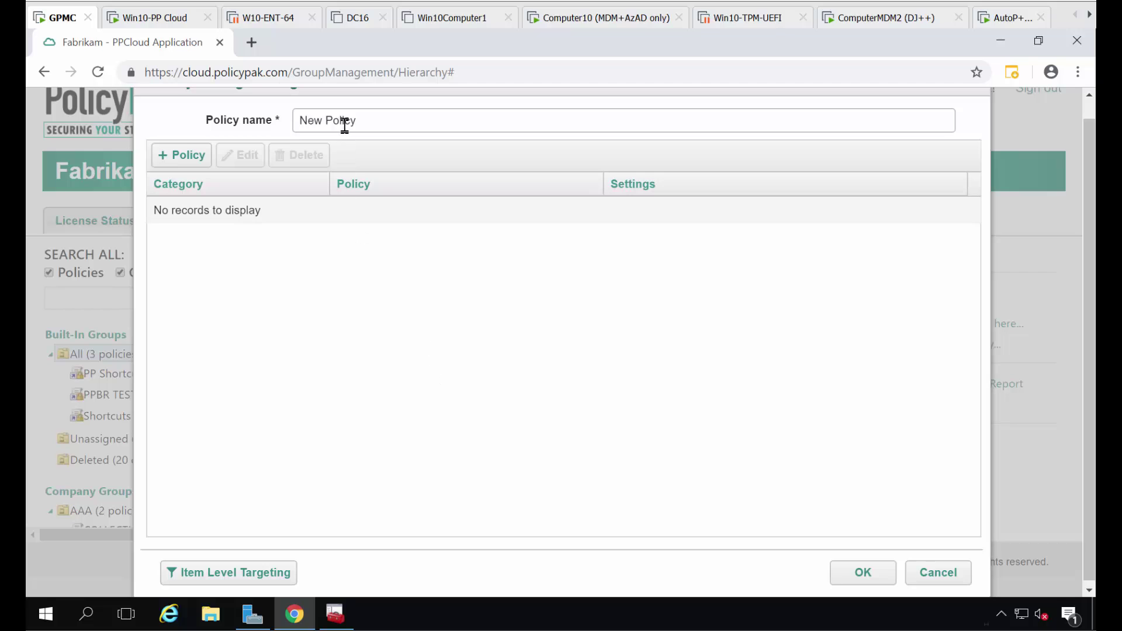
pyautogui.moveTo(358, 120); pyautogui.dragTo(271, 116)
pyautogui.write('PP SEC DEMO 123')
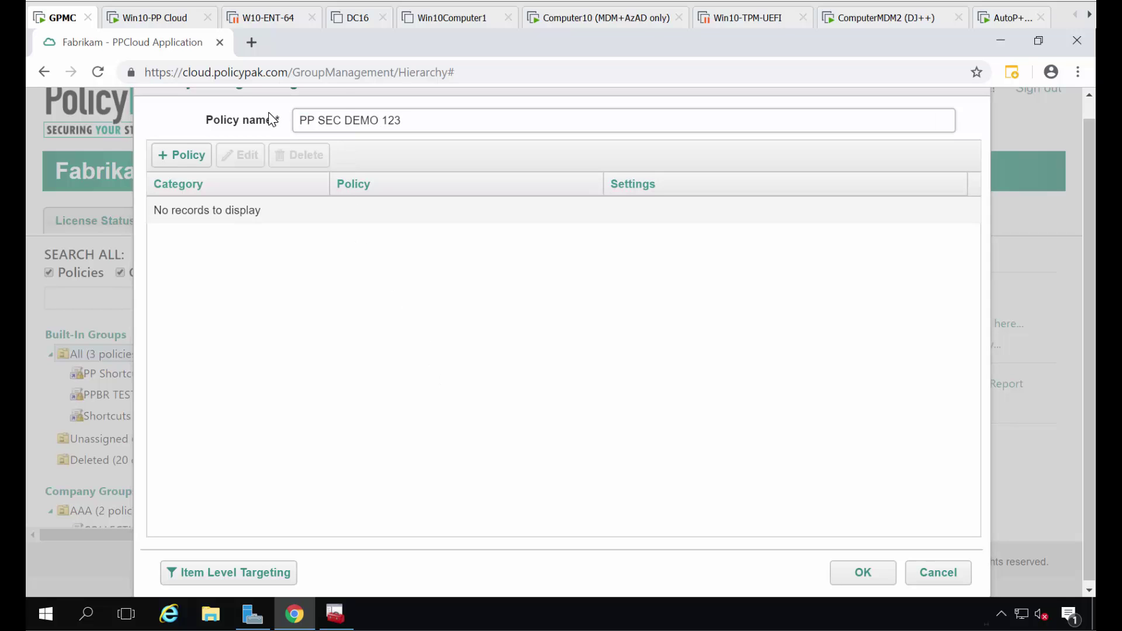
# Step: Add the "Accounts: Rename guest account" policy from the Security Options under Local Policies
pyautogui.click(172, 157)
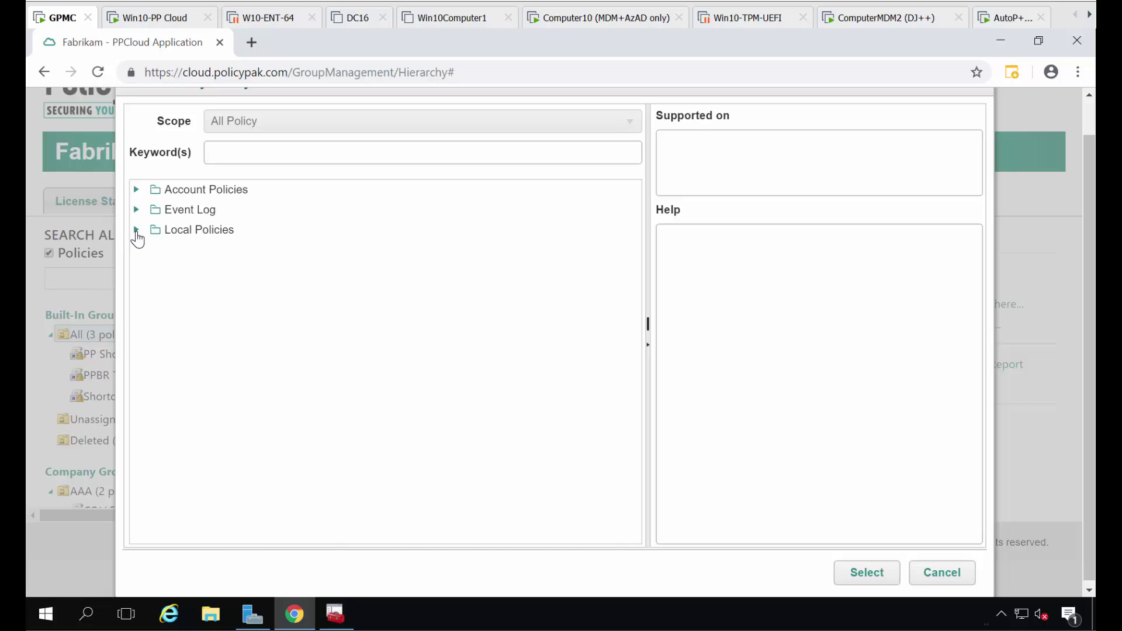
pyautogui.click(136, 230)
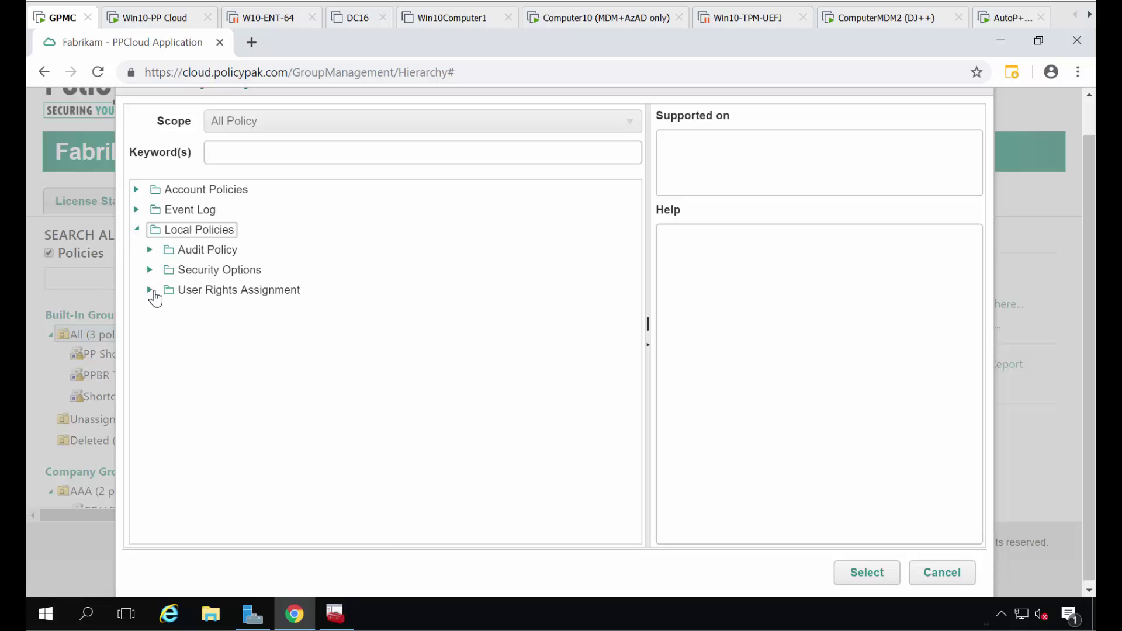
pyautogui.click(150, 270)
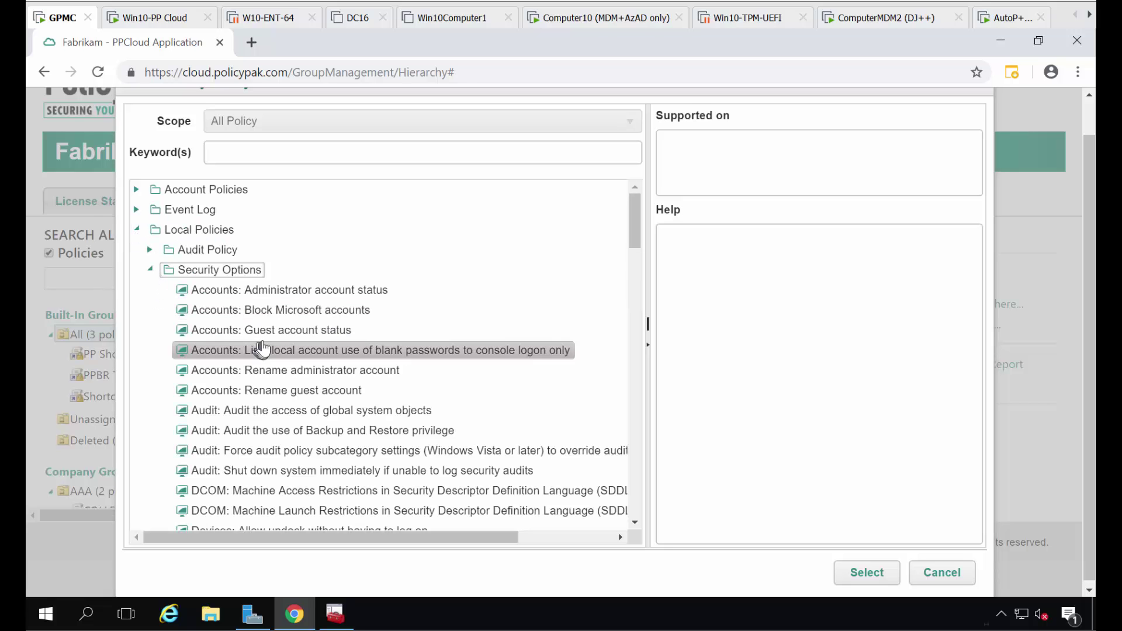
pyautogui.click(310, 391)
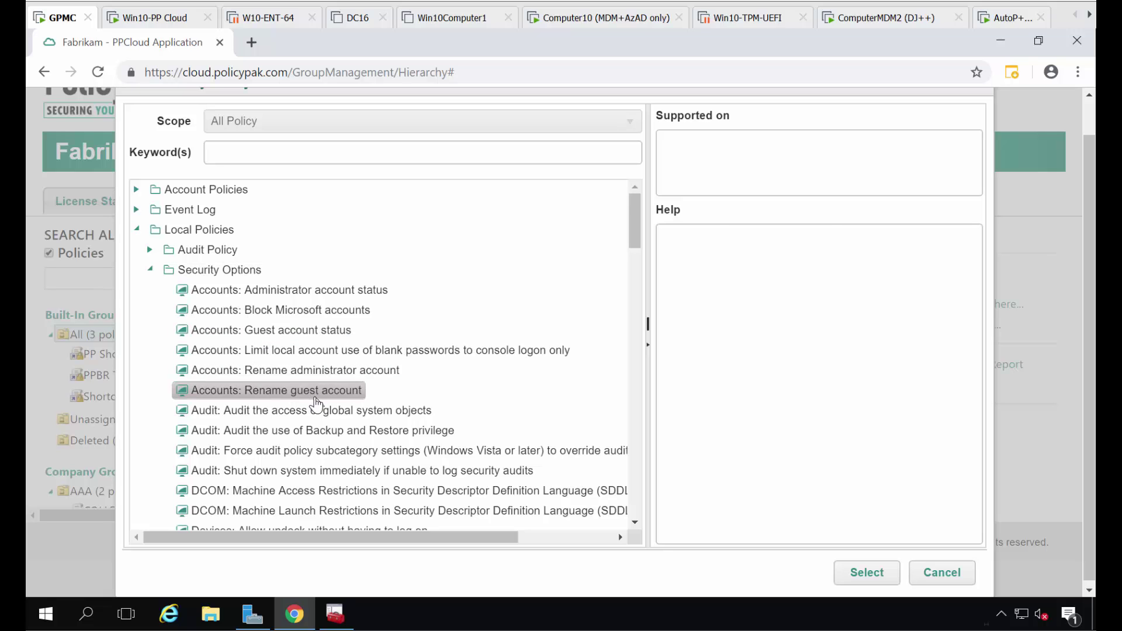
pyautogui.click(865, 578)
# Step: Set the guest account rename policy to Configured with the new name PPGUEST_Demo and save it
pyautogui.click(345, 159)
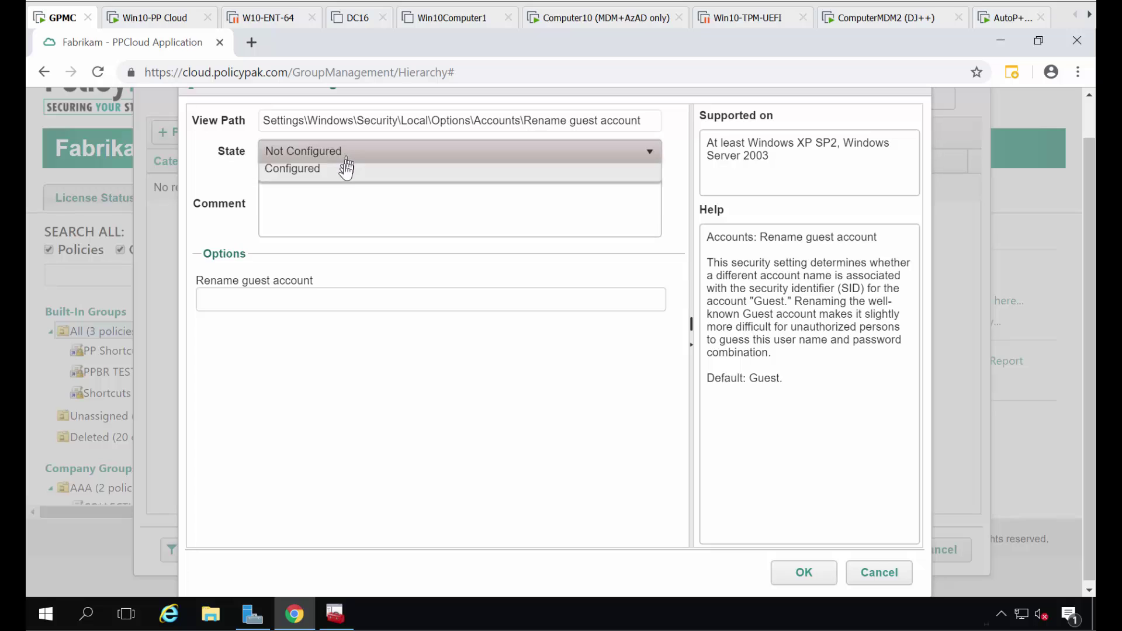
pyautogui.click(343, 198)
pyautogui.moveTo(323, 301); pyautogui.dragTo(138, 297)
pyautogui.write('PPGUES')
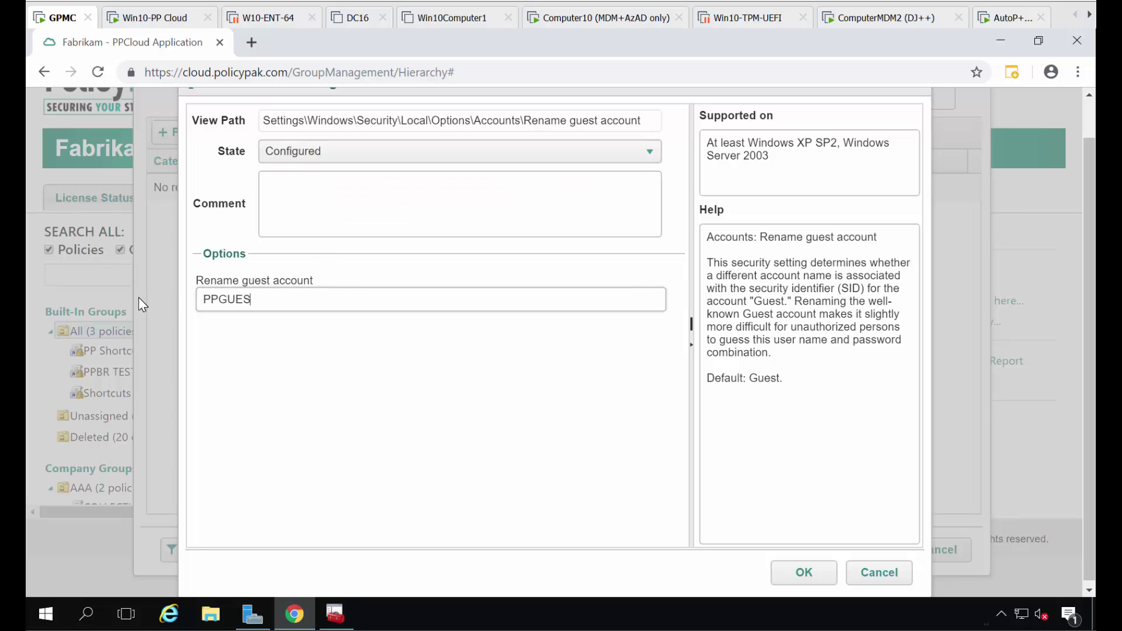
pyautogui.write('T_Demo')
pyautogui.click(798, 574)
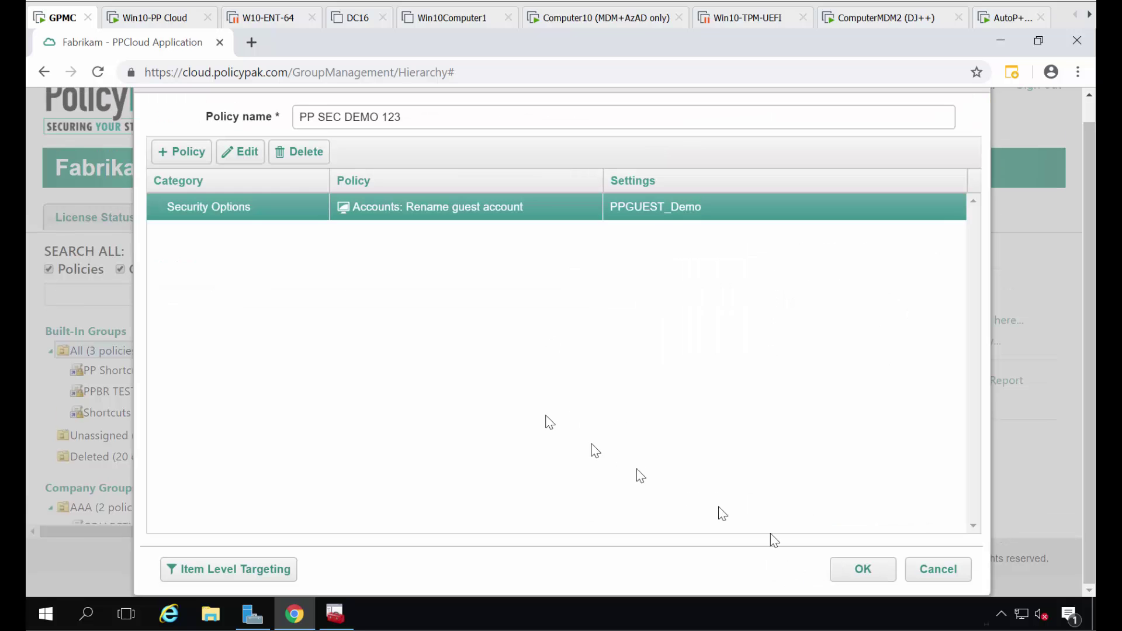
# Step: Start adding another security policy and search the available policies for the keyword "guest"
pyautogui.click(181, 153)
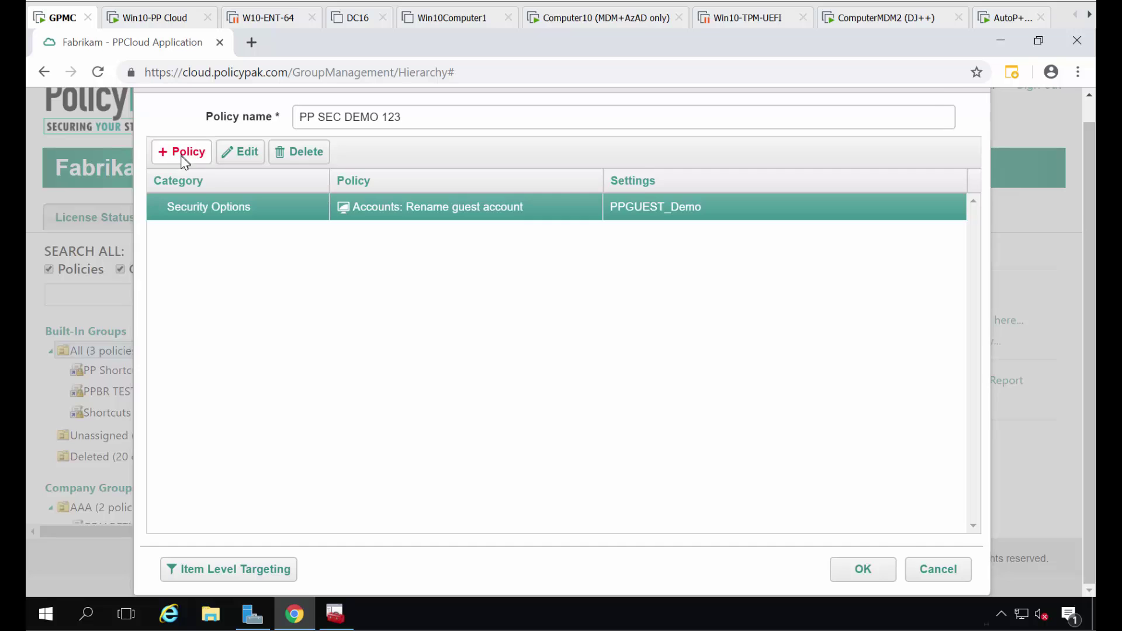
pyautogui.click(255, 155)
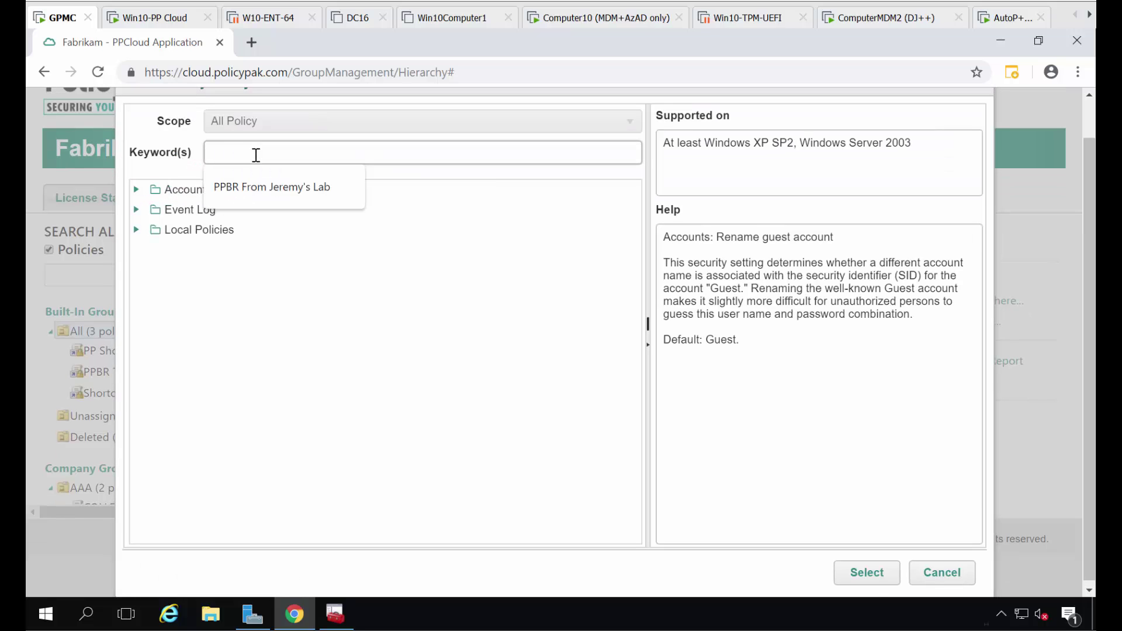
pyautogui.write('g')
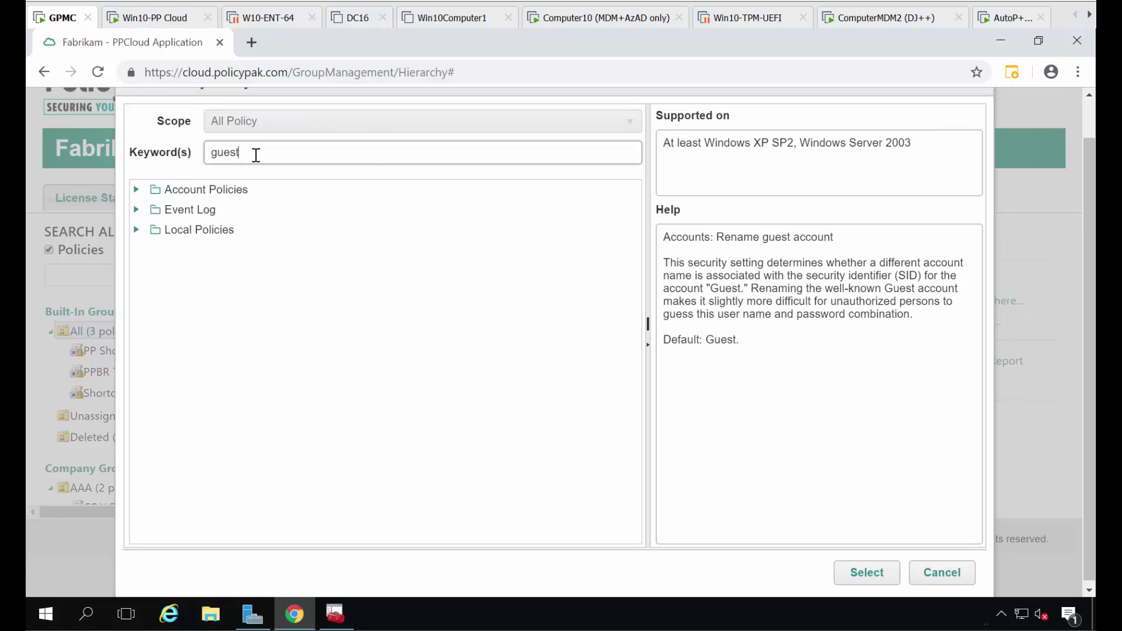
pyautogui.write('uest')
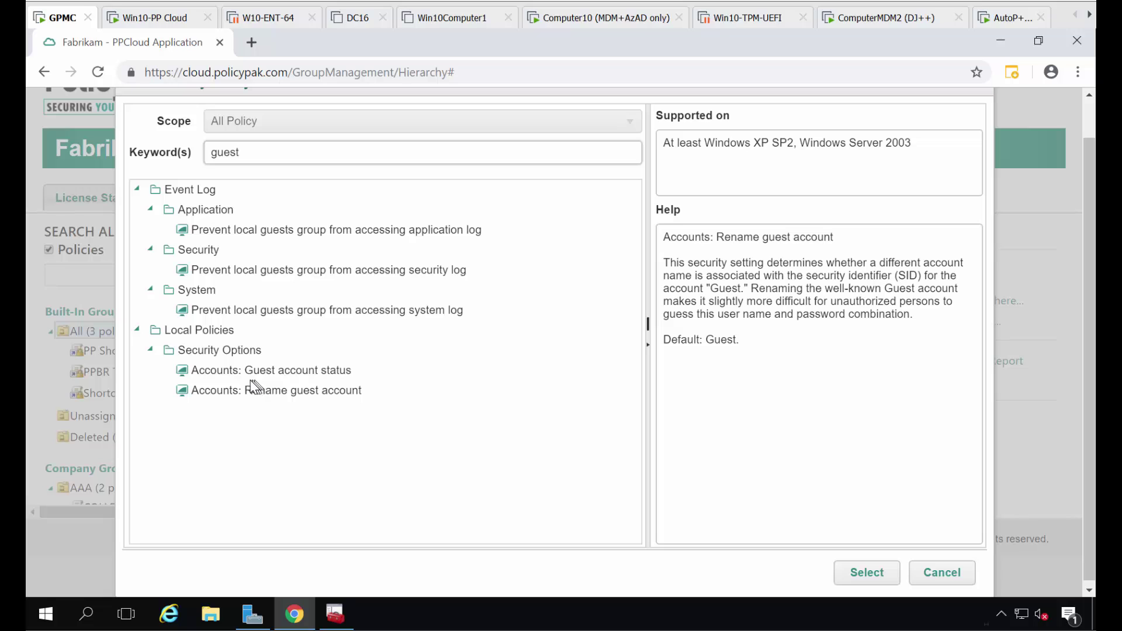
# Step: Search the policies for "password" instead and choose Enforce password history to add
pyautogui.moveTo(286, 158); pyautogui.dragTo(148, 158)
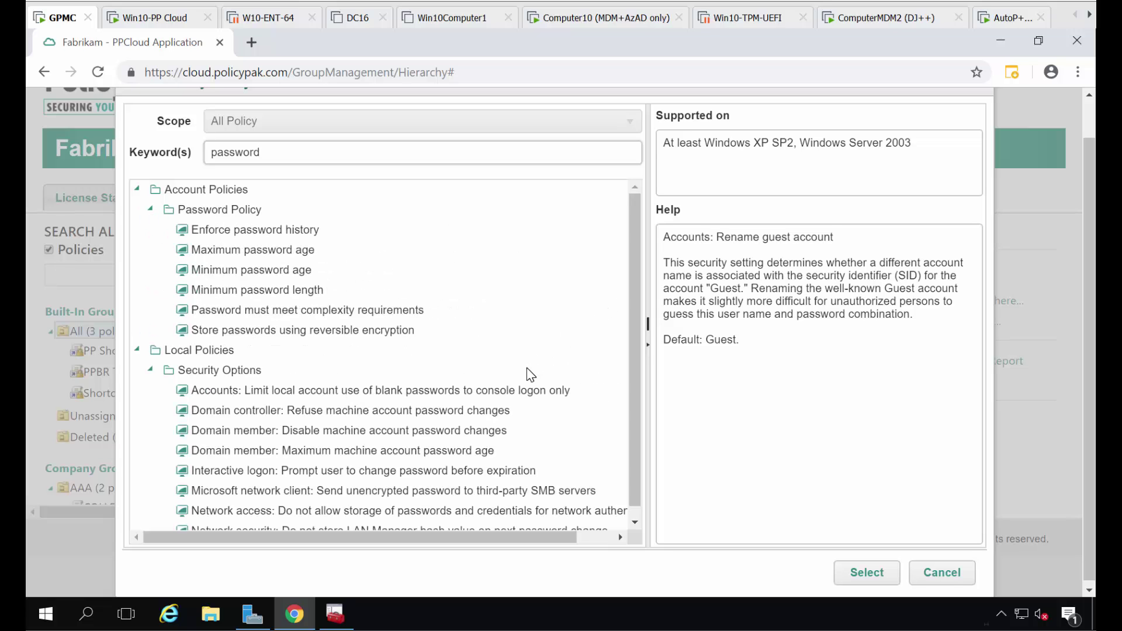
pyautogui.scroll(-1, 528, 373)
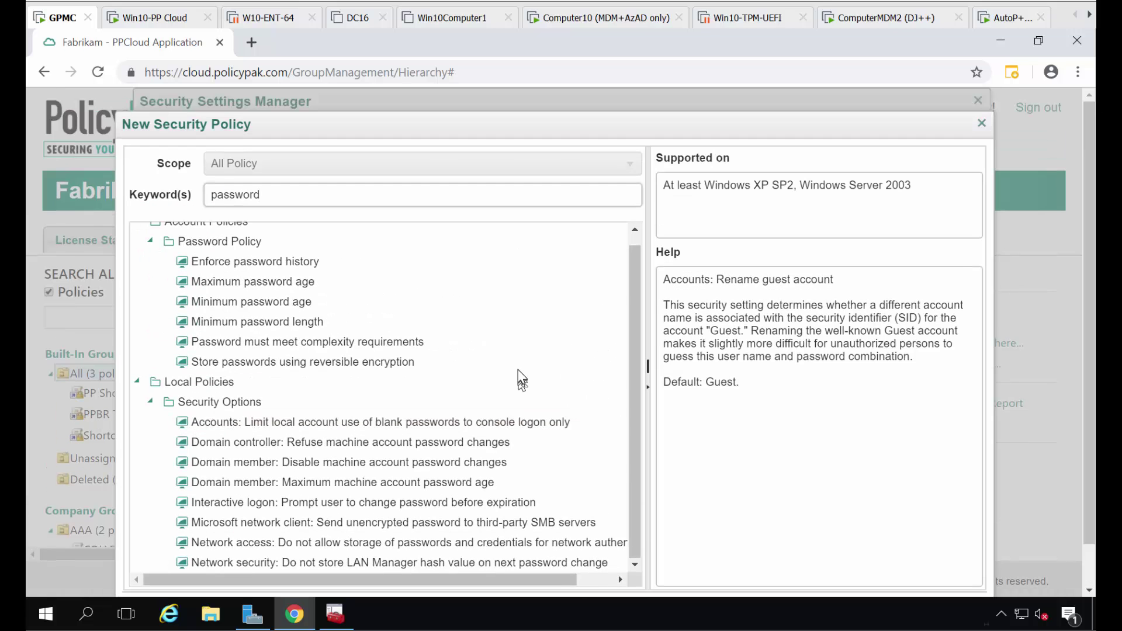
pyautogui.click(242, 267)
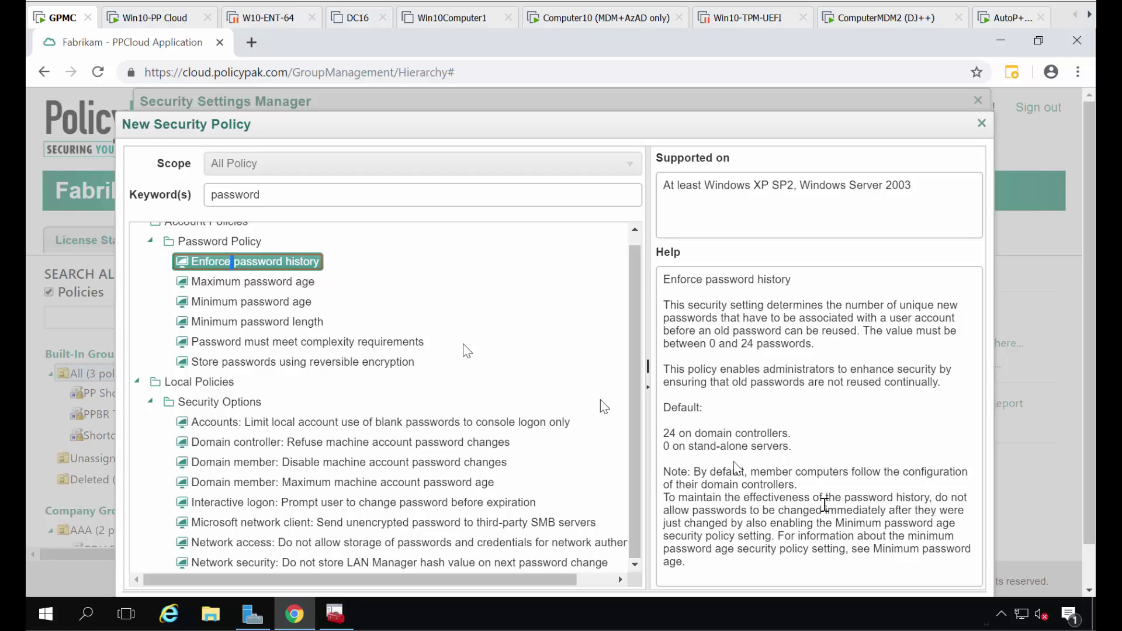
pyautogui.scroll(-1, 824, 504)
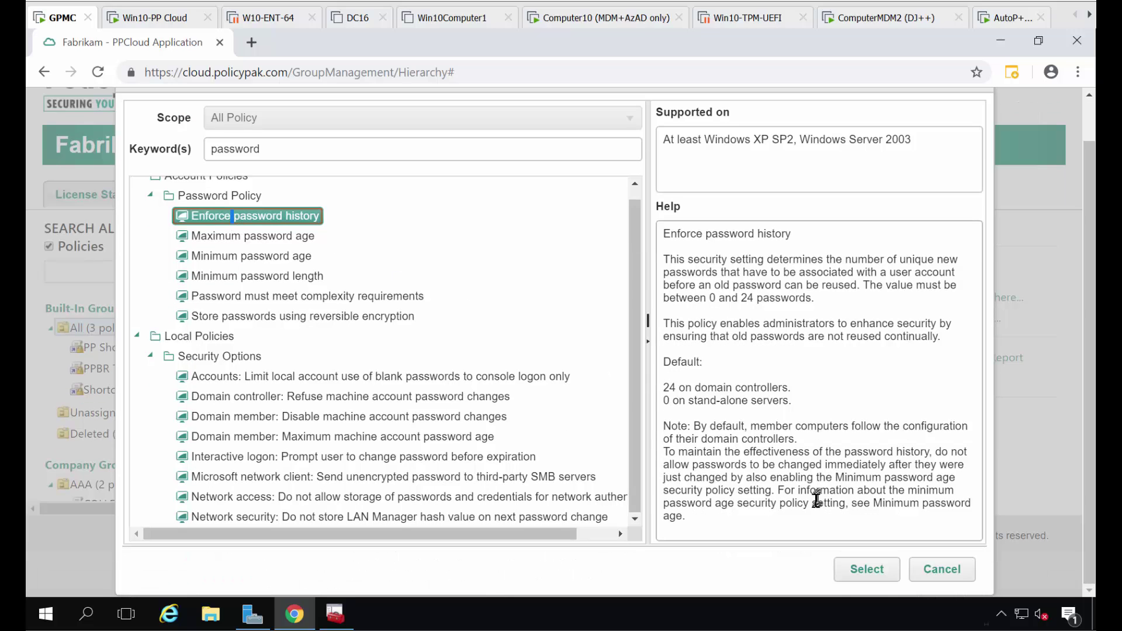
pyautogui.click(867, 576)
# Step: Set Enforce password history to Configured with a value of 24 and save it
pyautogui.click(383, 153)
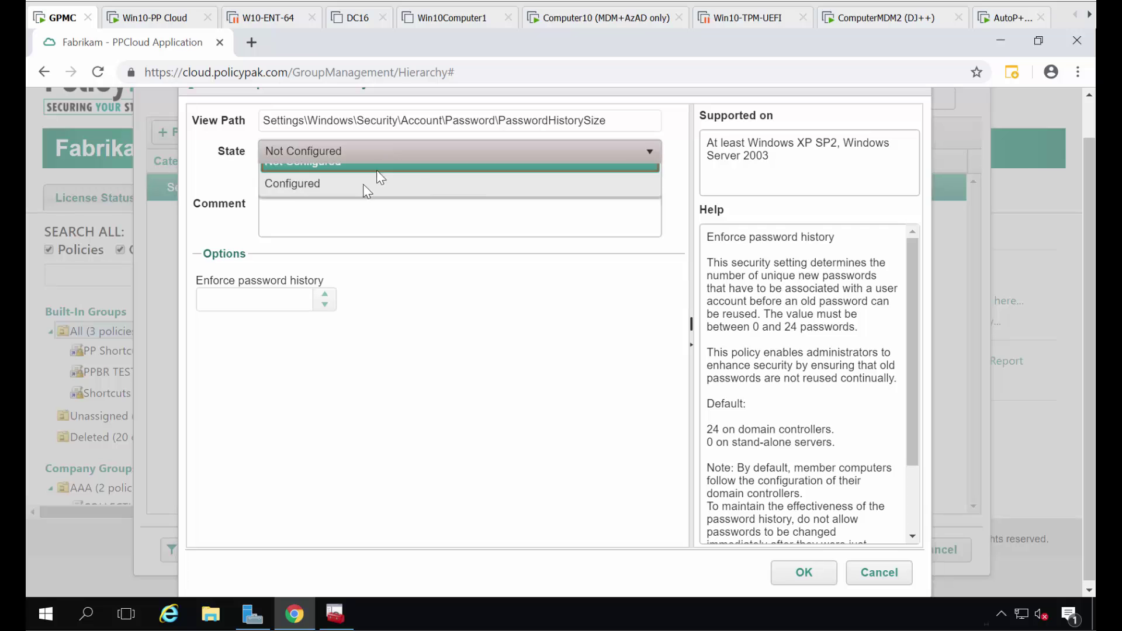
pyautogui.click(356, 185)
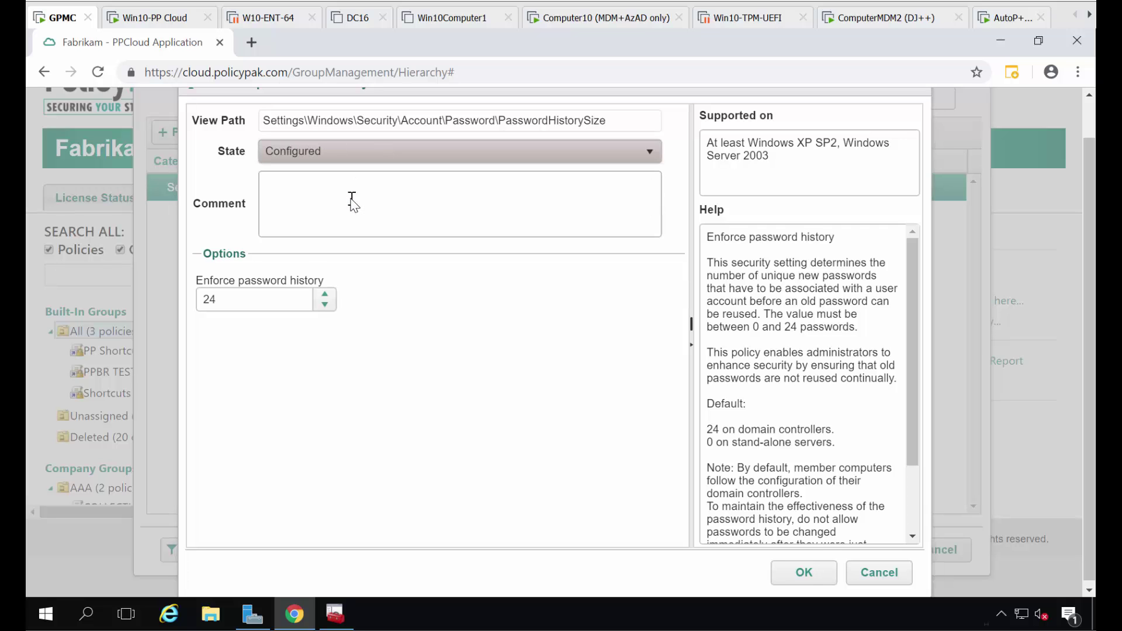
pyautogui.click(806, 564)
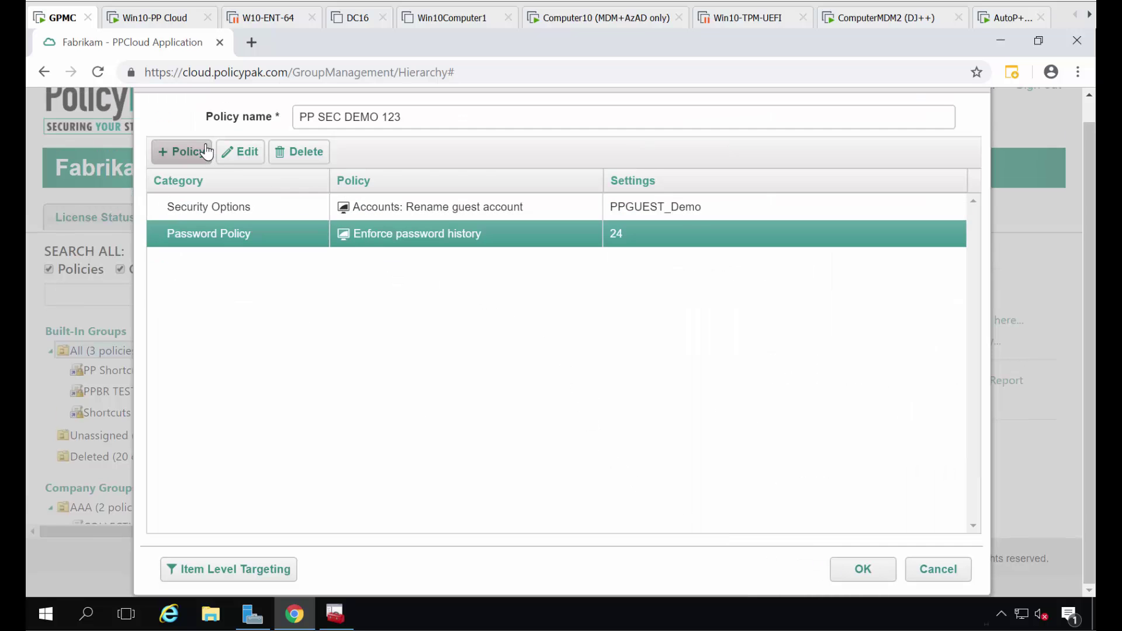
# Step: Add the Maximum password age policy from the Password Policy group under Account Policies
pyautogui.click(206, 152)
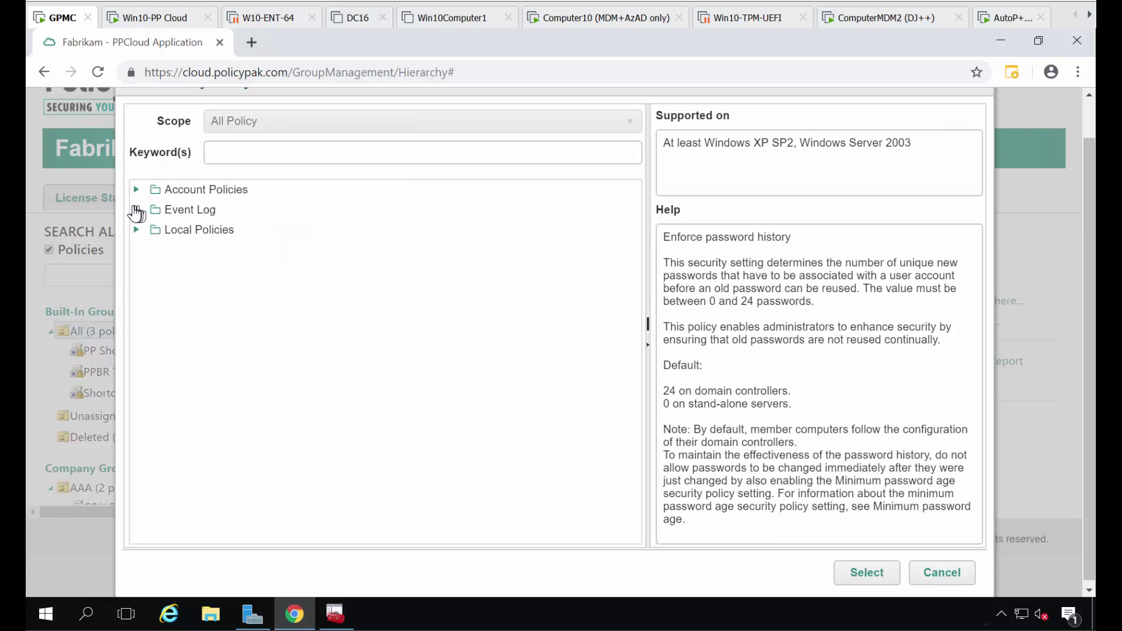
pyautogui.click(136, 191)
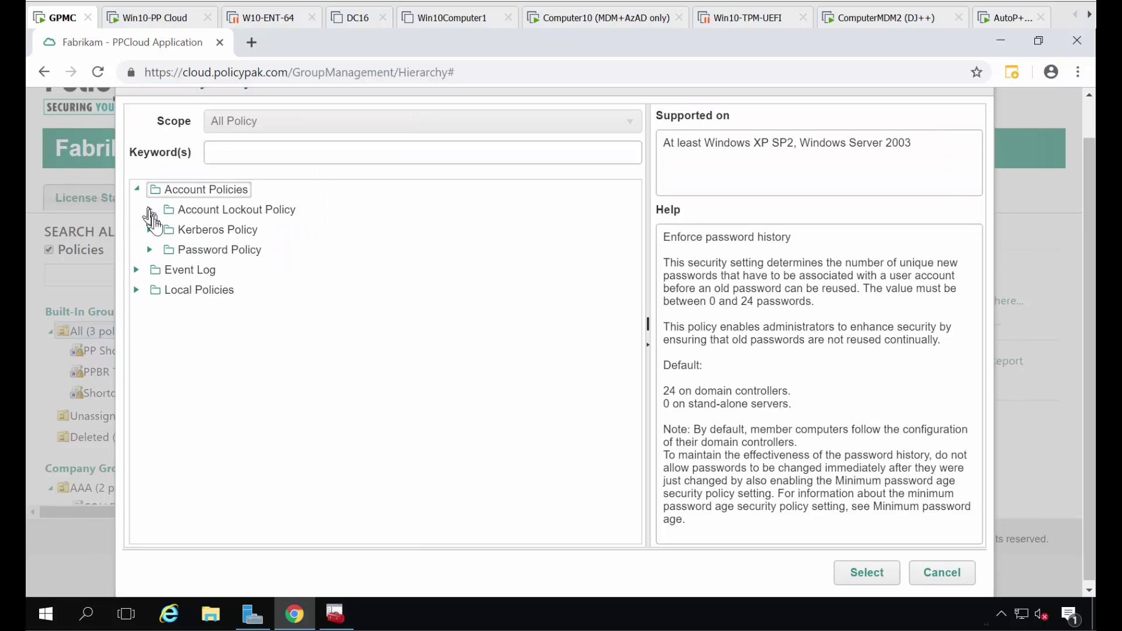
pyautogui.click(149, 252)
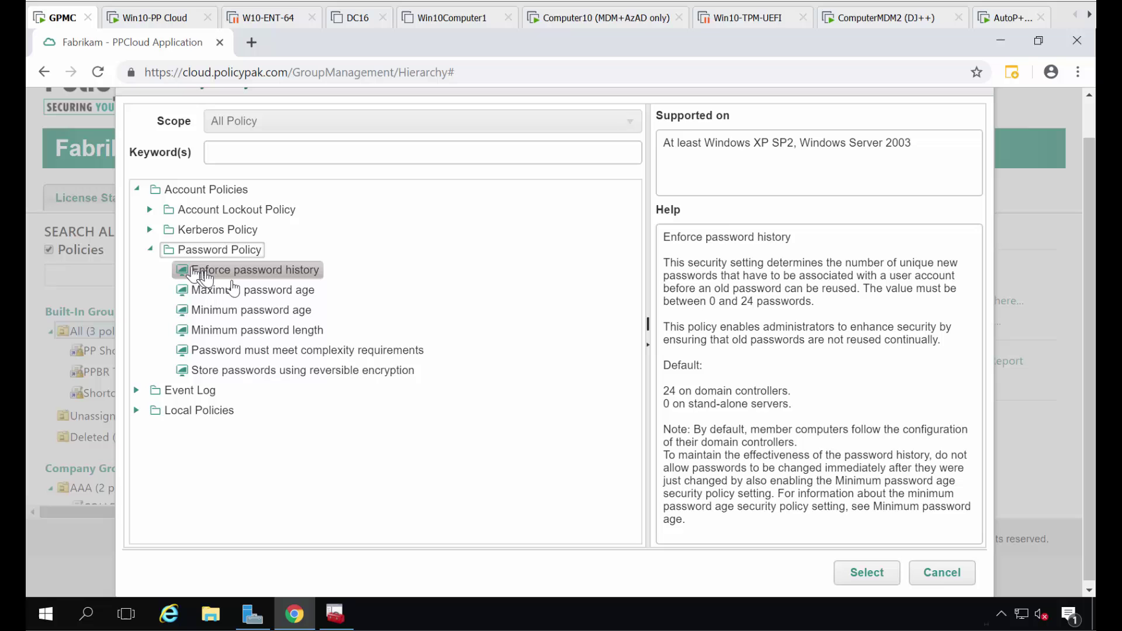
pyautogui.click(272, 292)
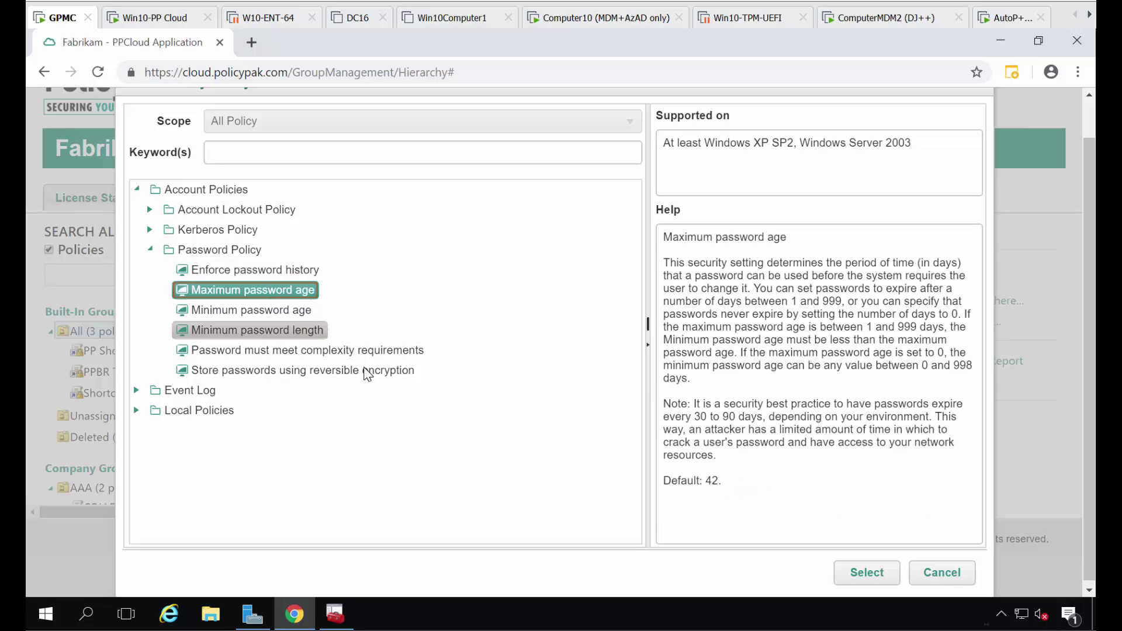
pyautogui.click(857, 570)
# Step: Set Maximum password age to Configured at 42 days and accept the suggested Minimum password age of 32
pyautogui.click(313, 151)
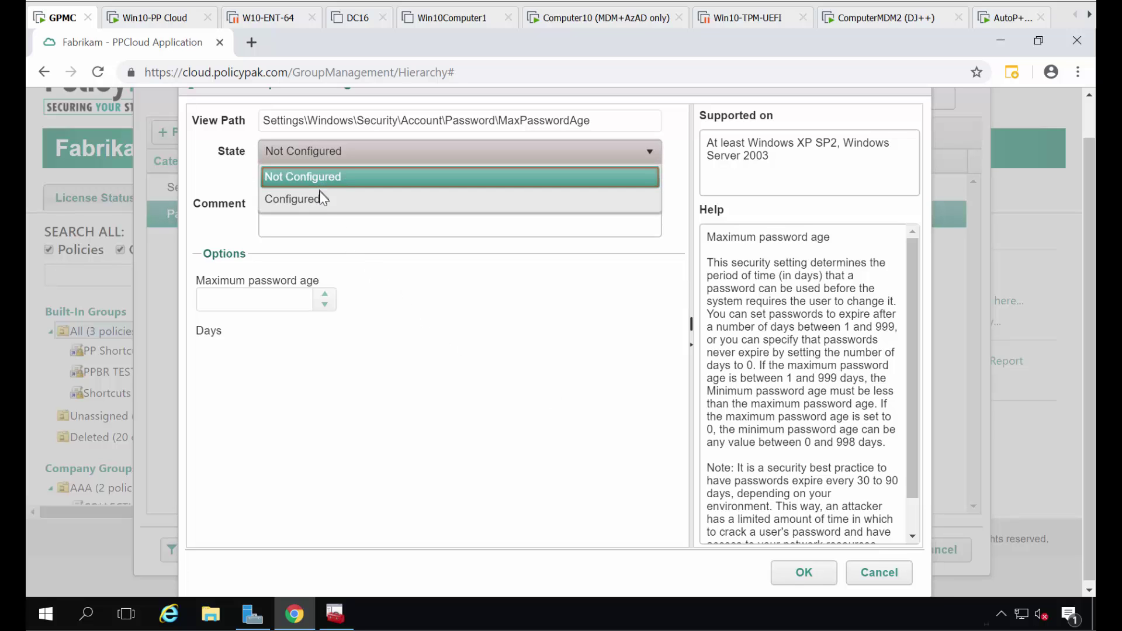
pyautogui.click(321, 200)
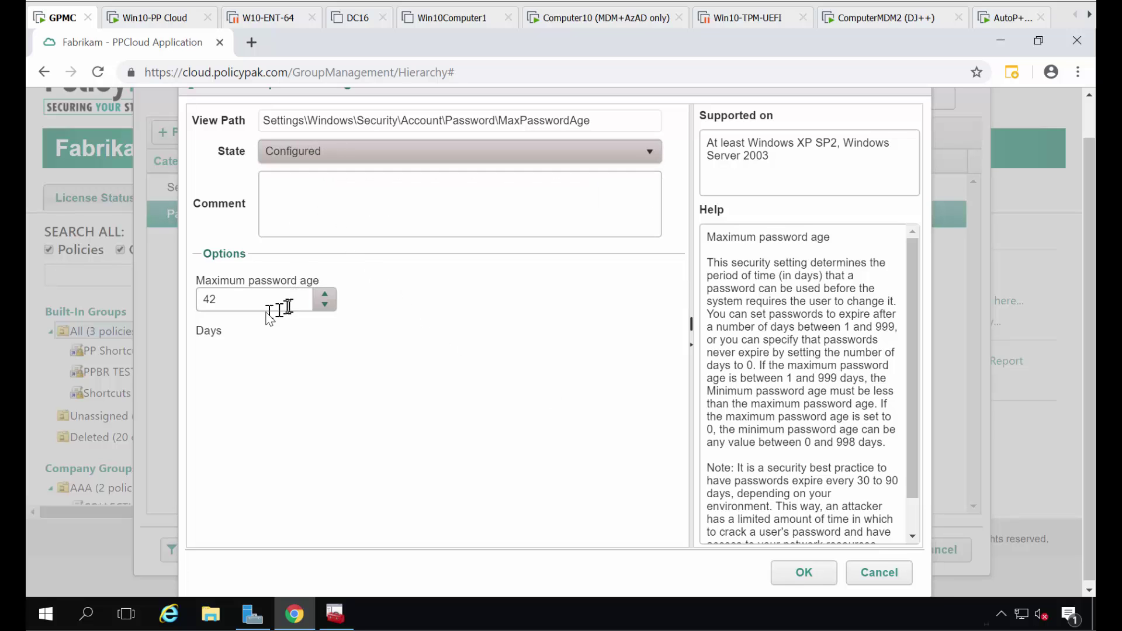
pyautogui.click(788, 576)
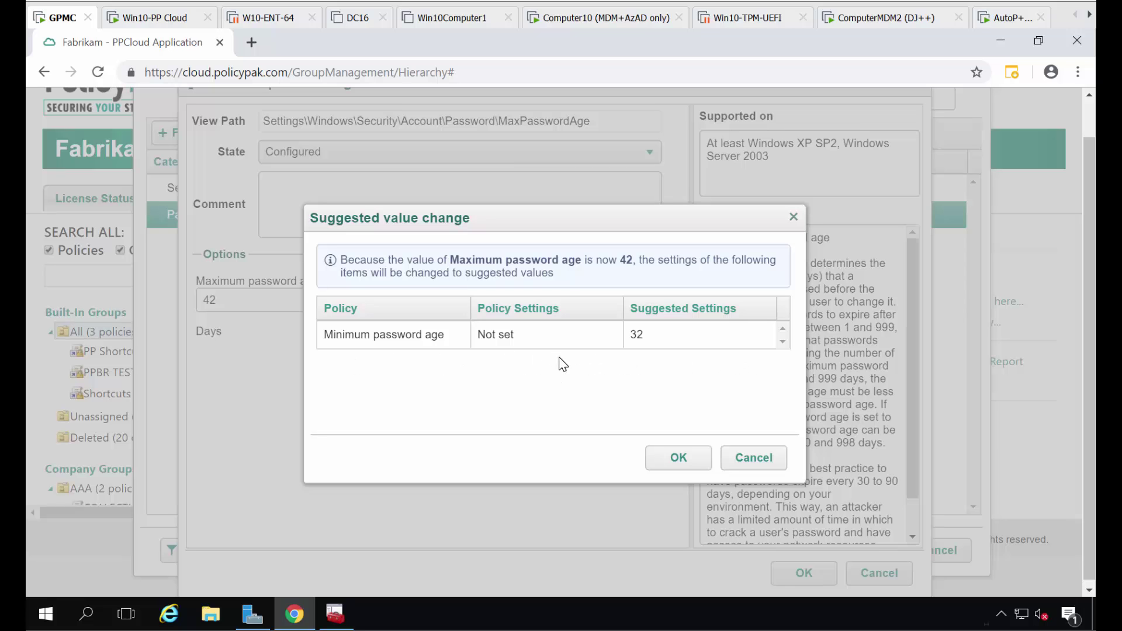
pyautogui.click(672, 458)
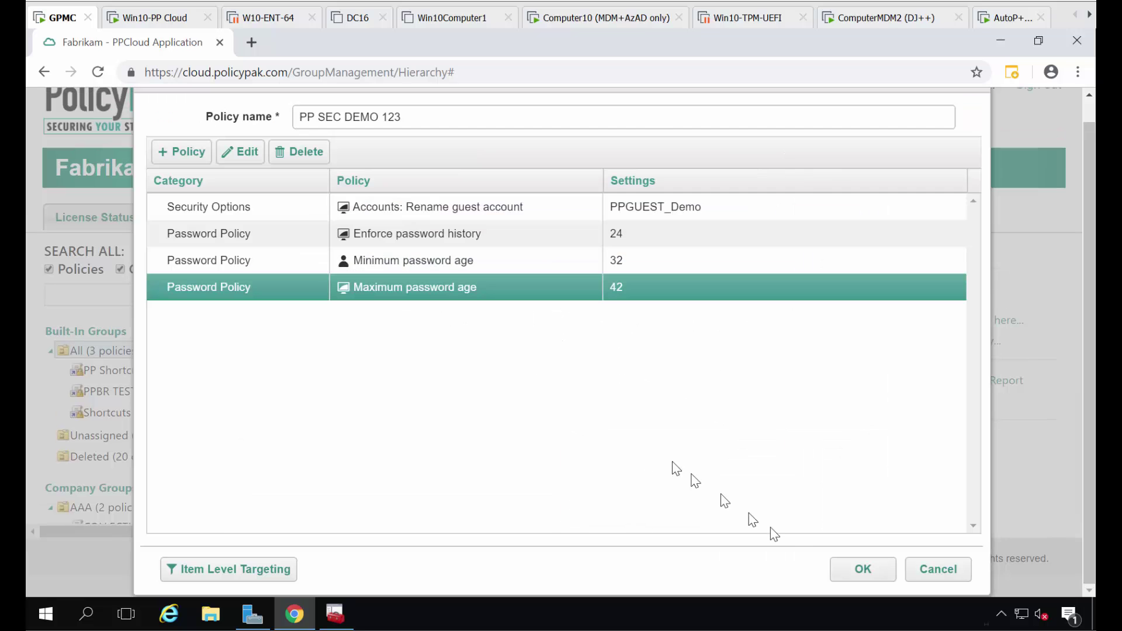
# Step: Add the Password must meet complexity requirements policy, set it to Configured with its option enabled, and save it
pyautogui.click(171, 151)
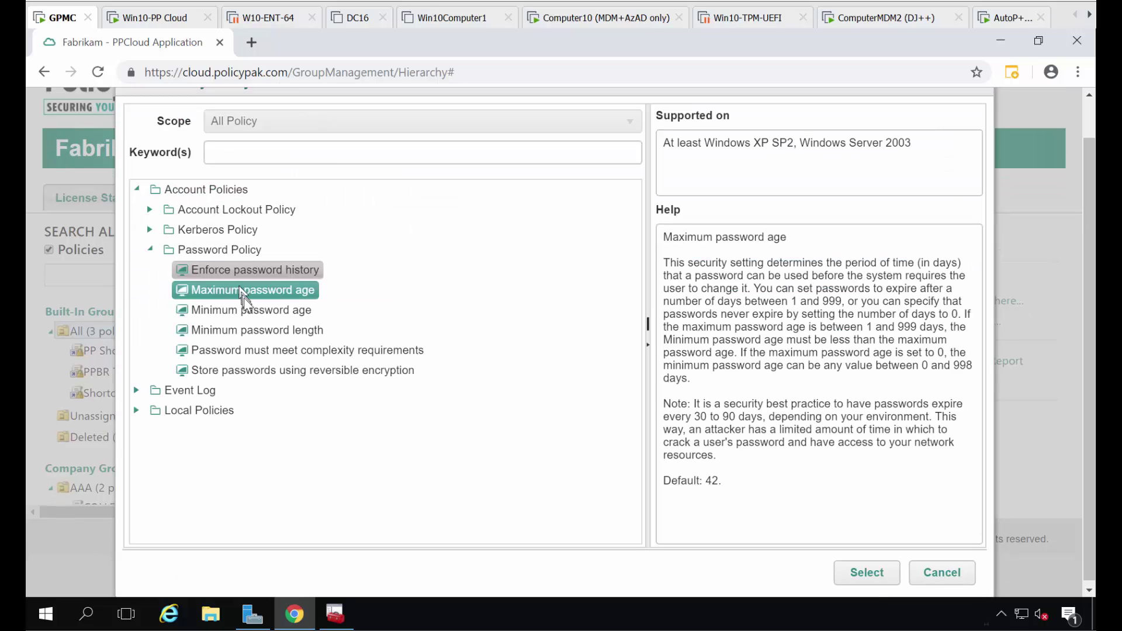
pyautogui.click(262, 350)
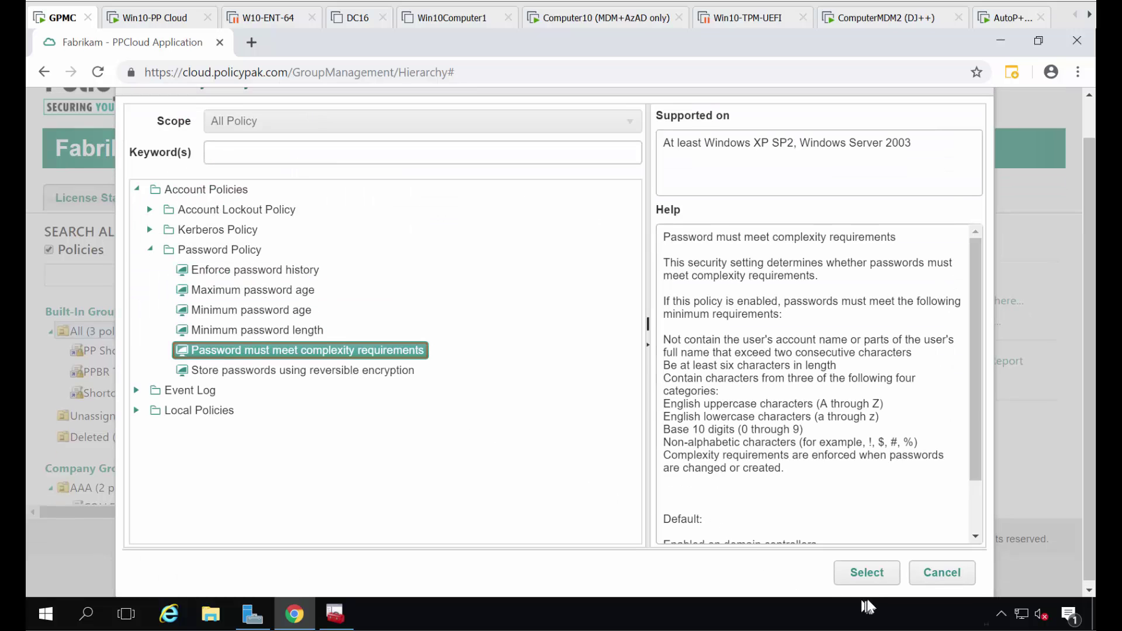
pyautogui.click(866, 573)
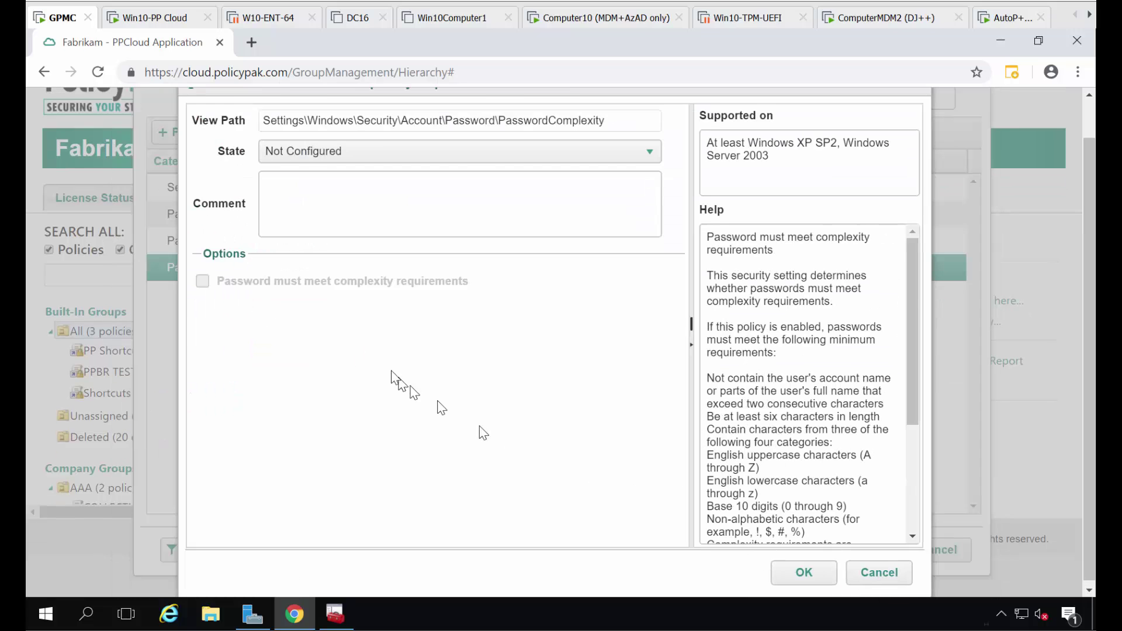
pyautogui.click(345, 156)
pyautogui.click(334, 199)
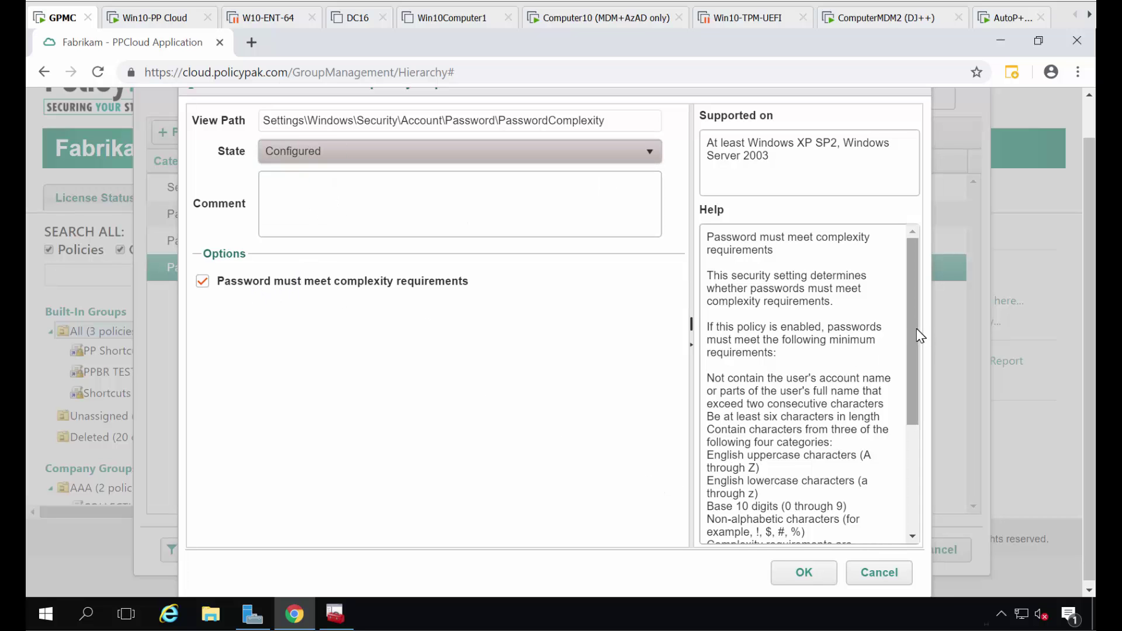
pyautogui.moveTo(915, 329); pyautogui.dragTo(906, 352)
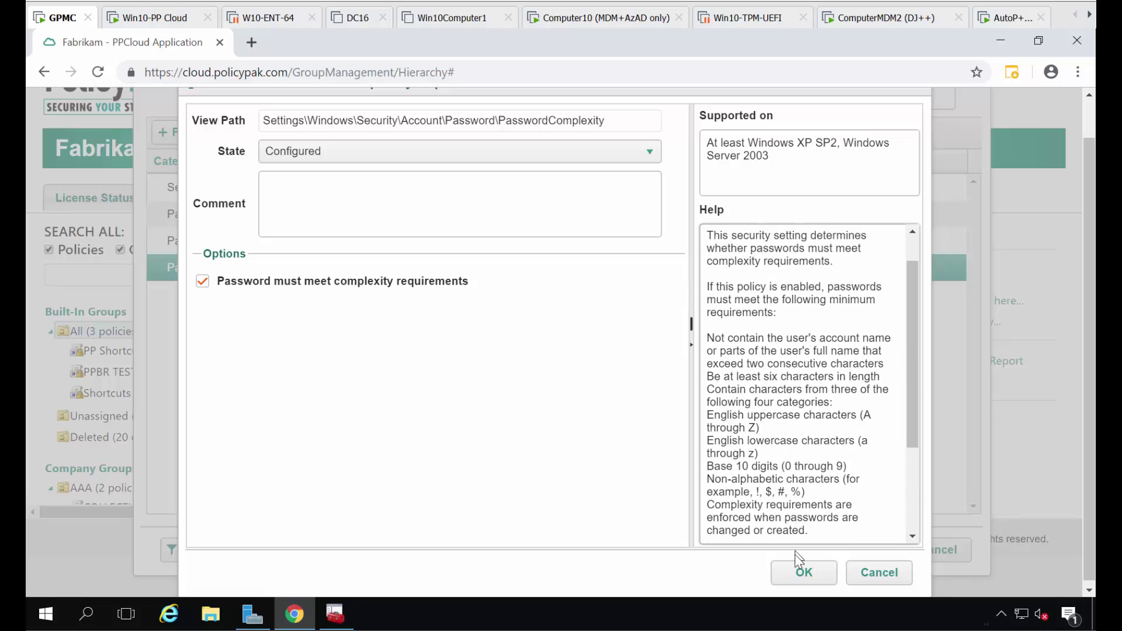
pyautogui.click(804, 572)
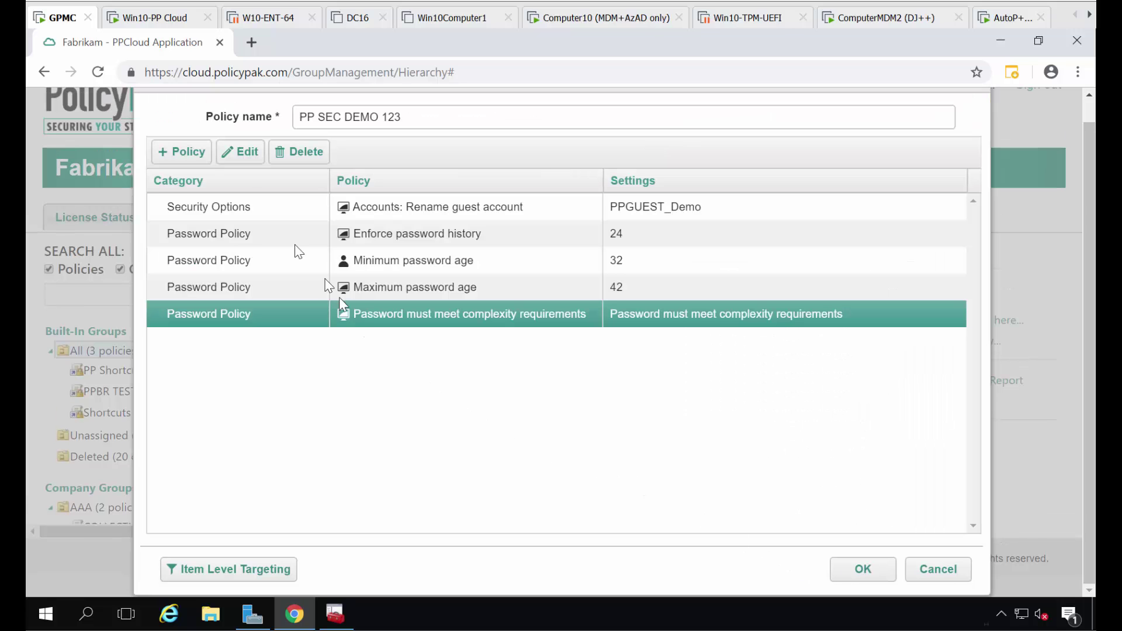
# Step: Look over the remaining password policies and the available item-level targeting conditions without adding any
pyautogui.click(186, 154)
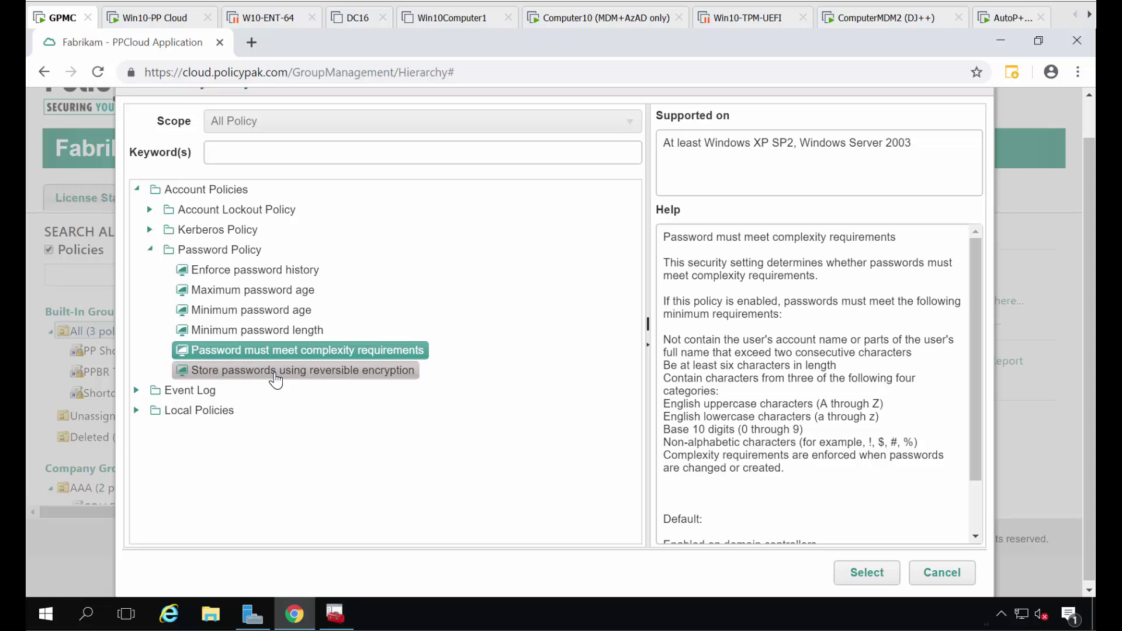
pyautogui.click(952, 573)
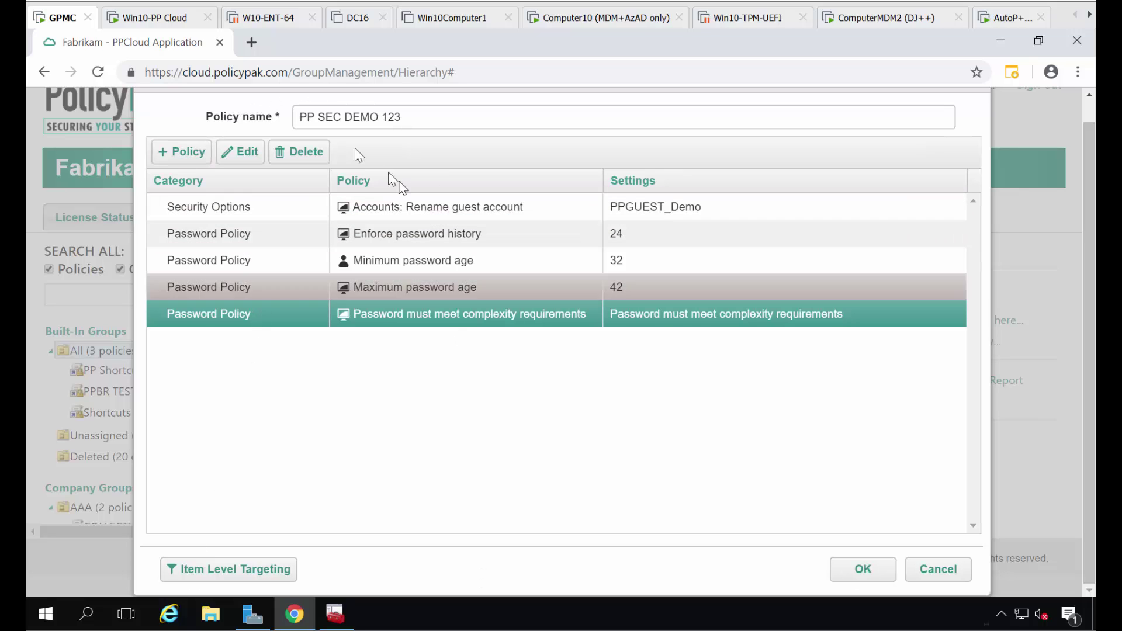
pyautogui.click(282, 577)
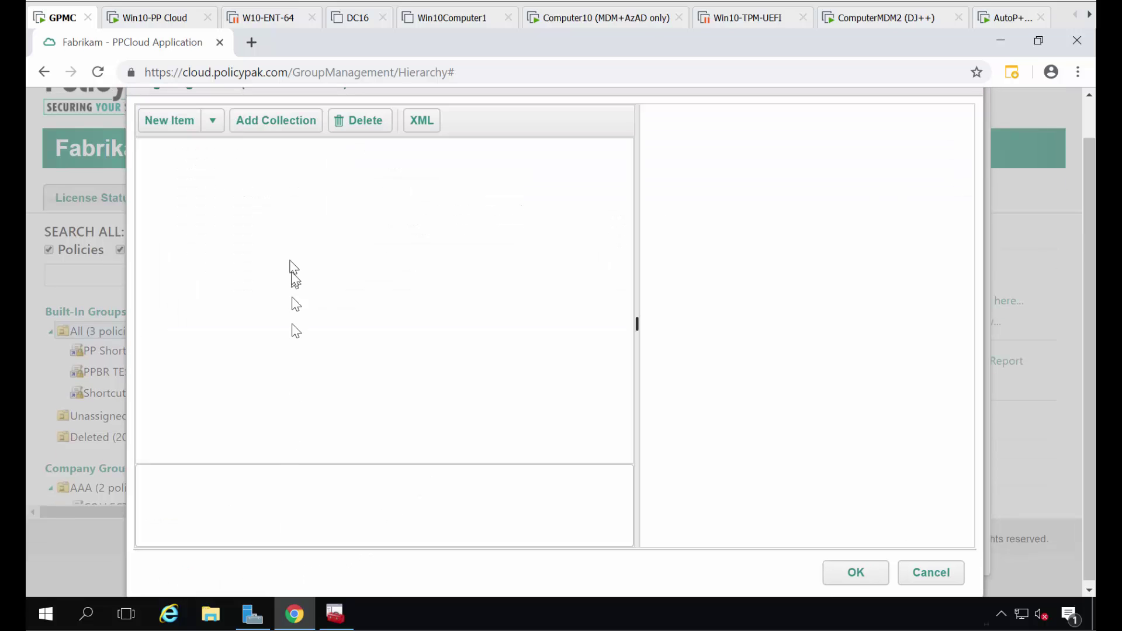
pyautogui.click(210, 123)
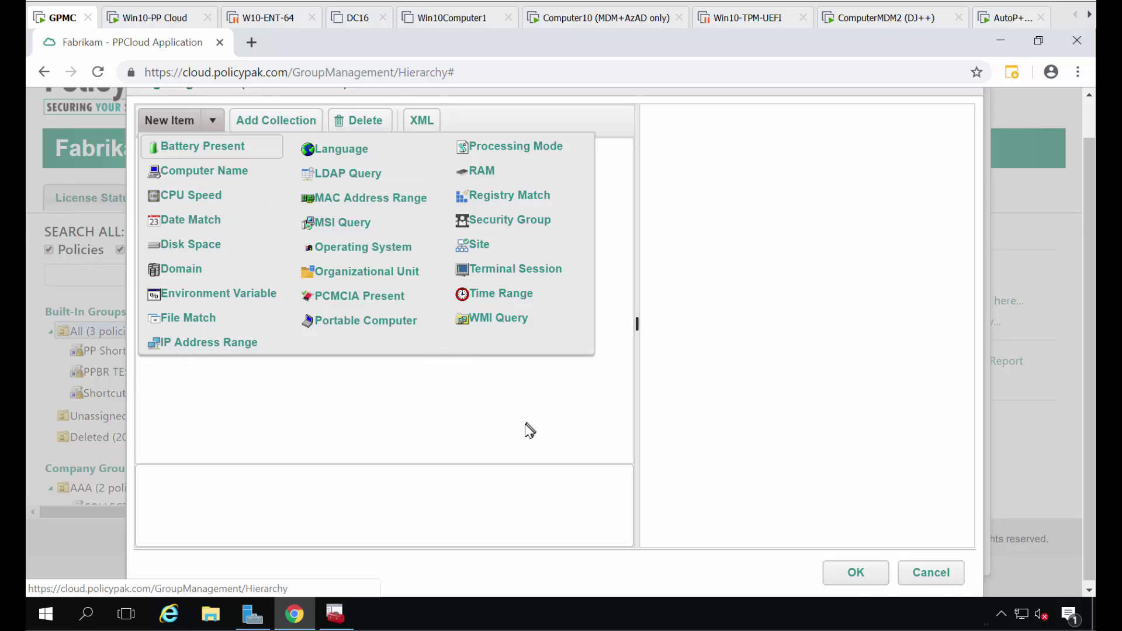
pyautogui.scroll(1, 530, 431)
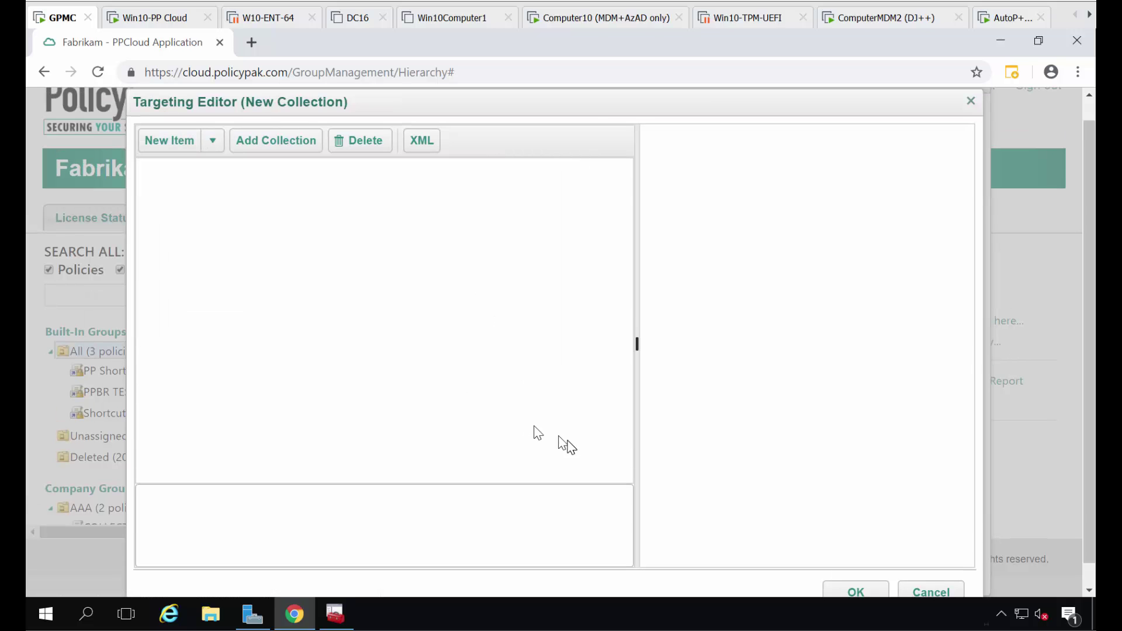
pyautogui.click(929, 593)
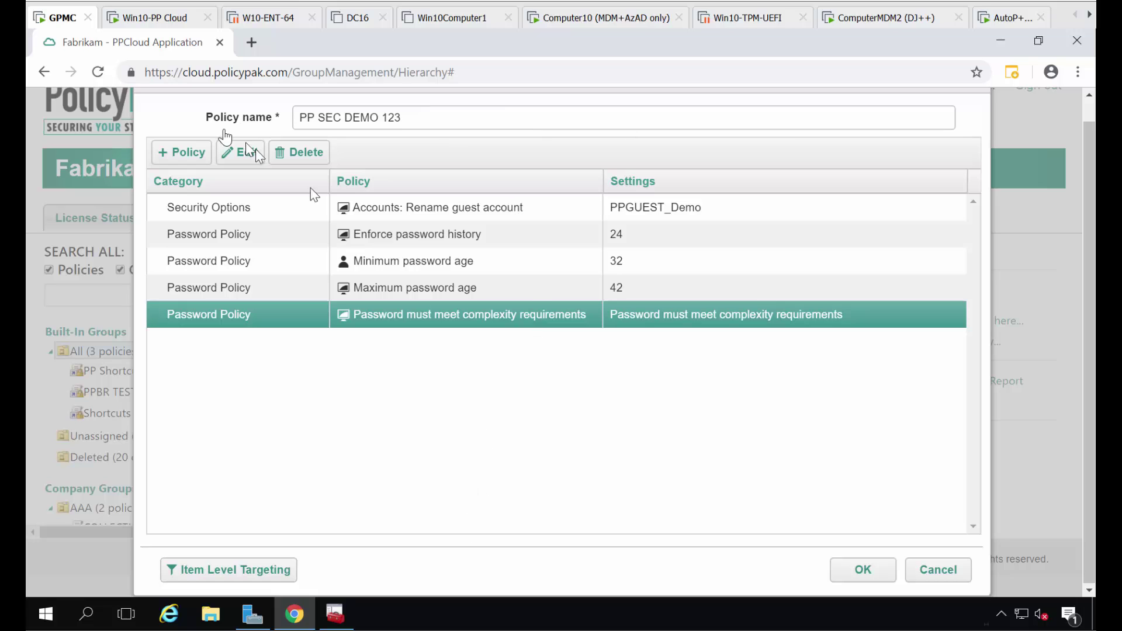
# Step: Save the PP SEC DEMO 123 policy with its configured security settings
pyautogui.click(862, 574)
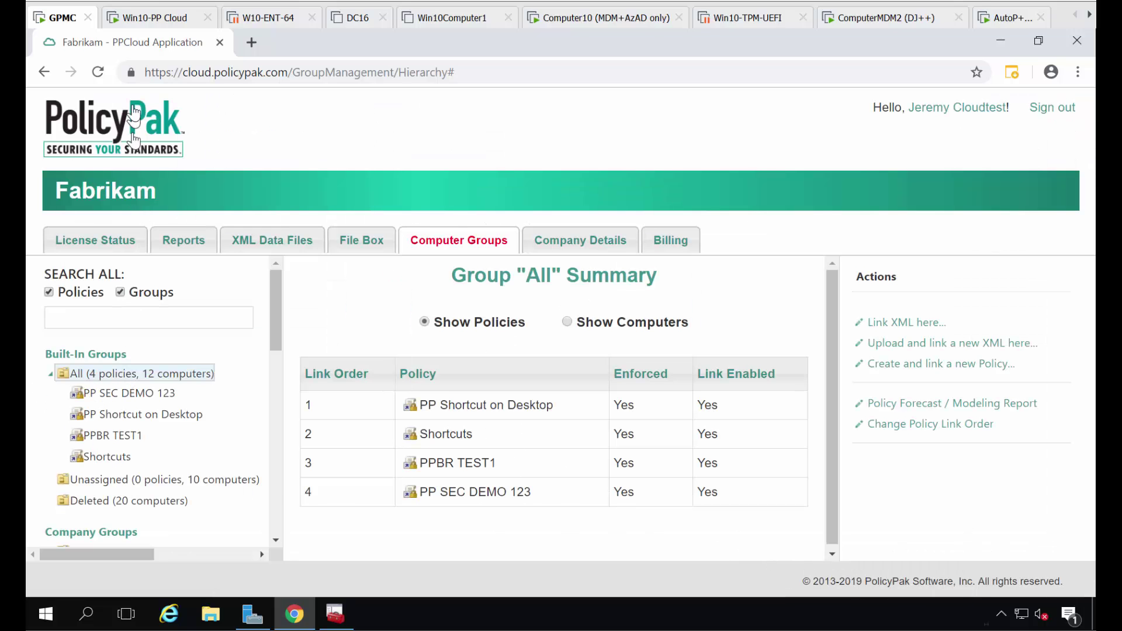
# Step: Switch to the Win10-PP Cloud machine, clear its command prompt and run ppcloud /sync
pyautogui.click(143, 17)
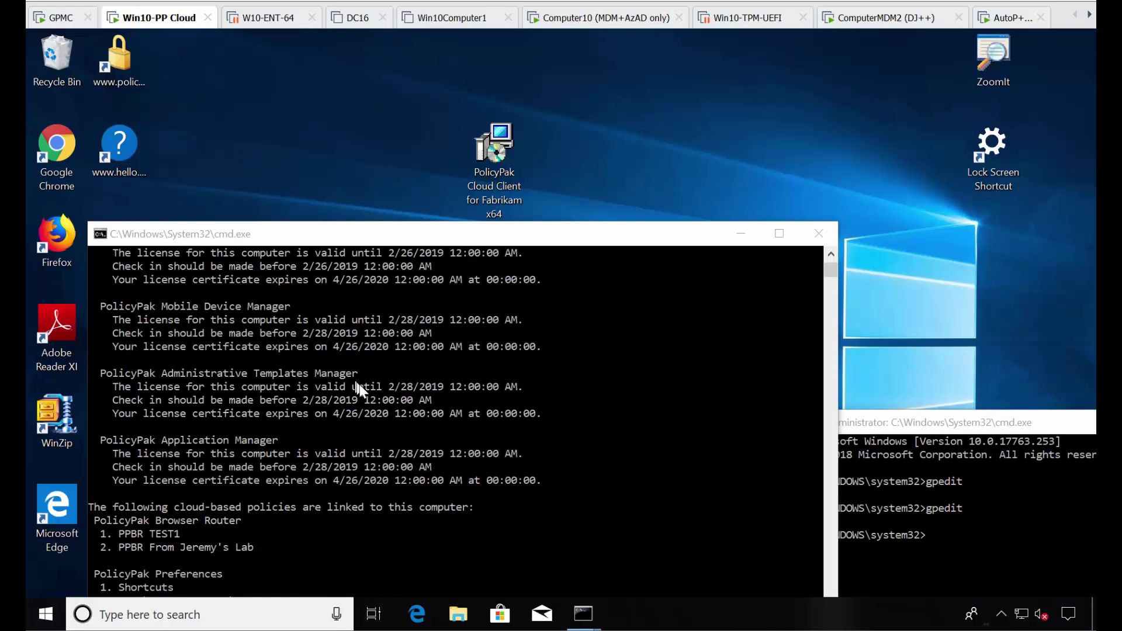
pyautogui.scroll(-3, 385, 424)
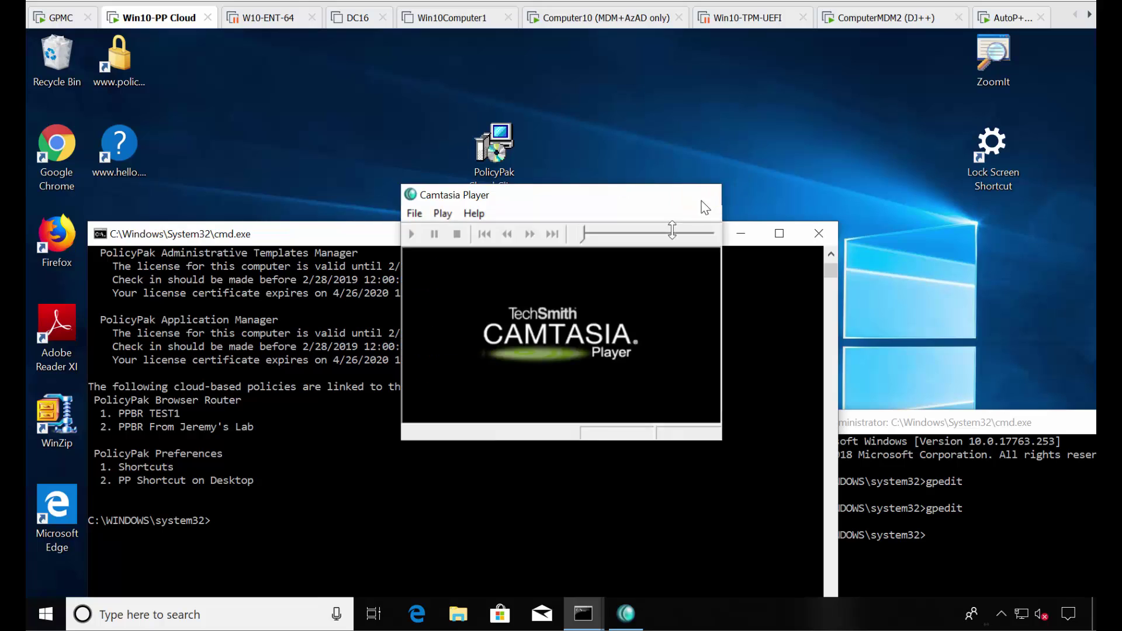
pyautogui.click(475, 506)
pyautogui.write('clks')
pyautogui.press('BackSpace')
pyautogui.press('BackSpace')
pyautogui.write('s')
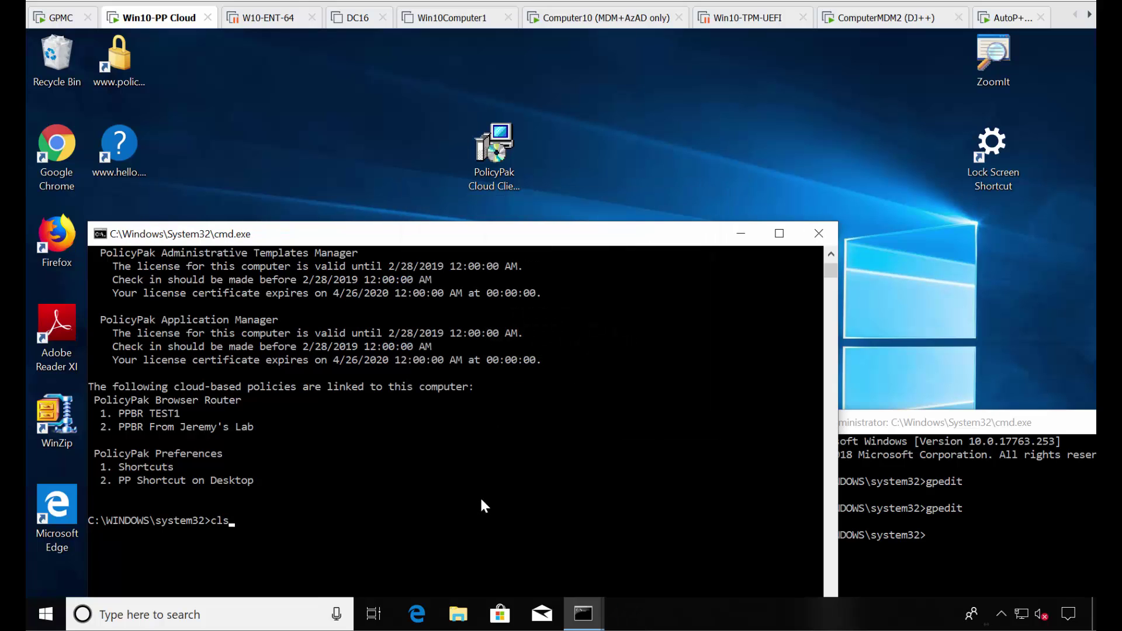
pyautogui.press('Return')
pyautogui.write('ppcloud /sync')
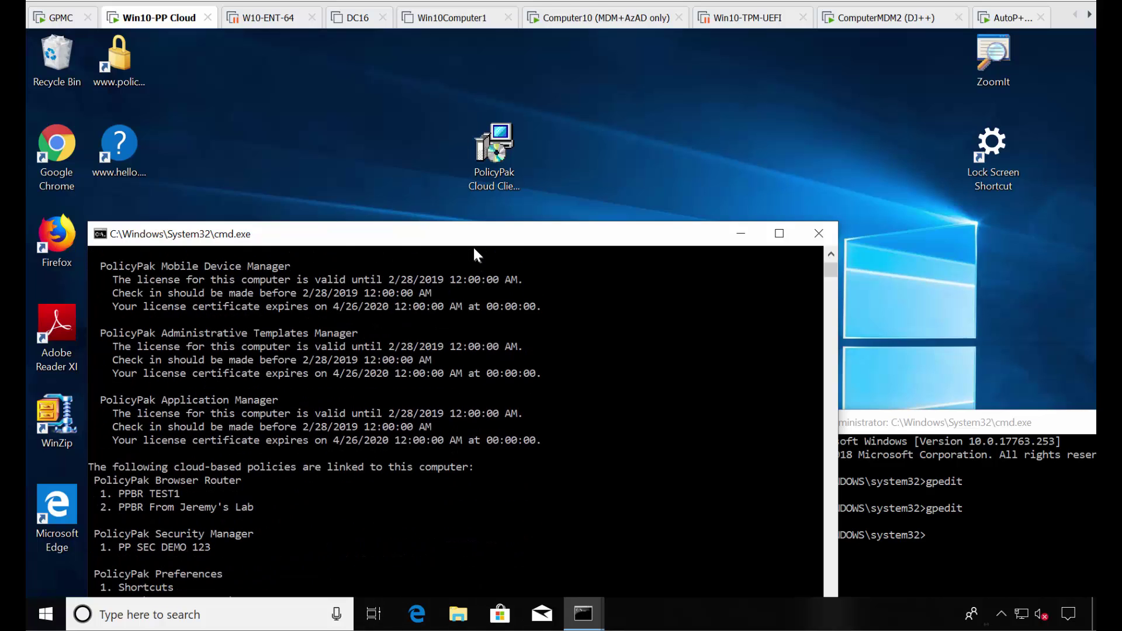
# Step: Examine the end of the sync output for the cloud-based policies linked to this computer
pyautogui.moveTo(473, 245); pyautogui.dragTo(527, 188)
pyautogui.click(498, 328)
pyautogui.scroll(-12, 501, 375)
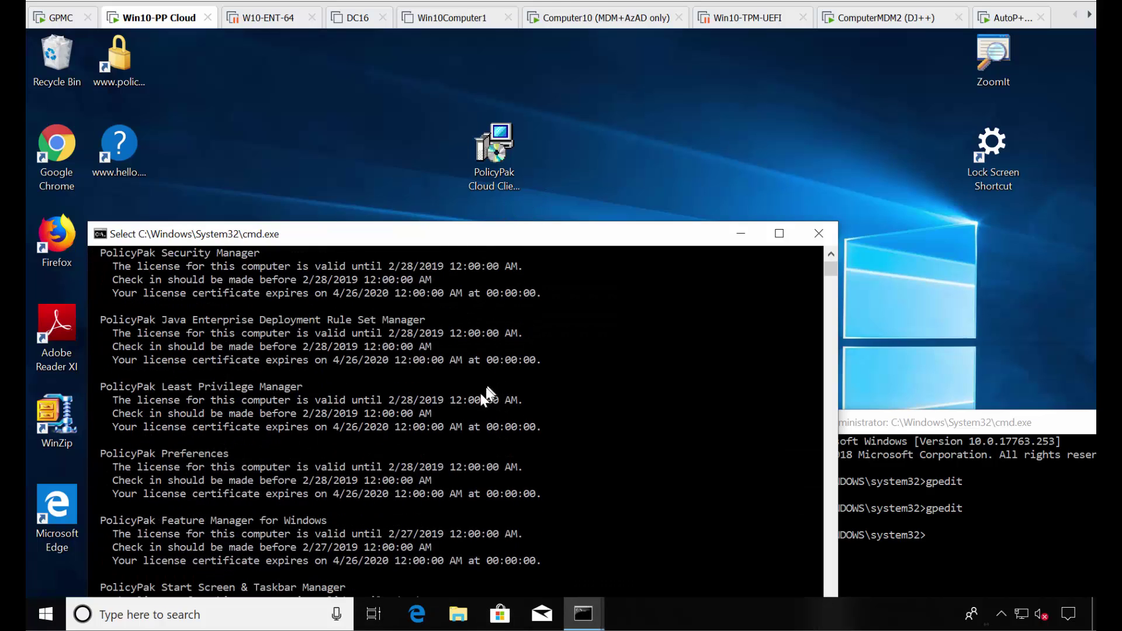
pyautogui.scroll(-6, 421, 449)
pyautogui.scroll(1, 405, 448)
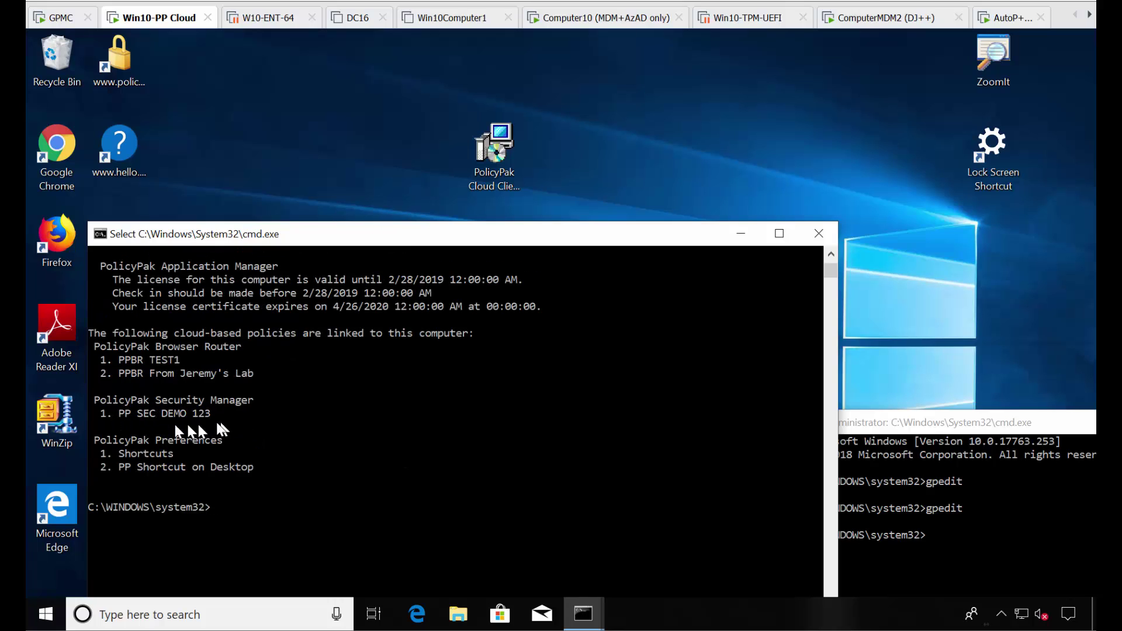
# Step: Run gpedit from the administrator command prompt and maximize the Local Group Policy Editor
pyautogui.click(943, 535)
pyautogui.press('Up')
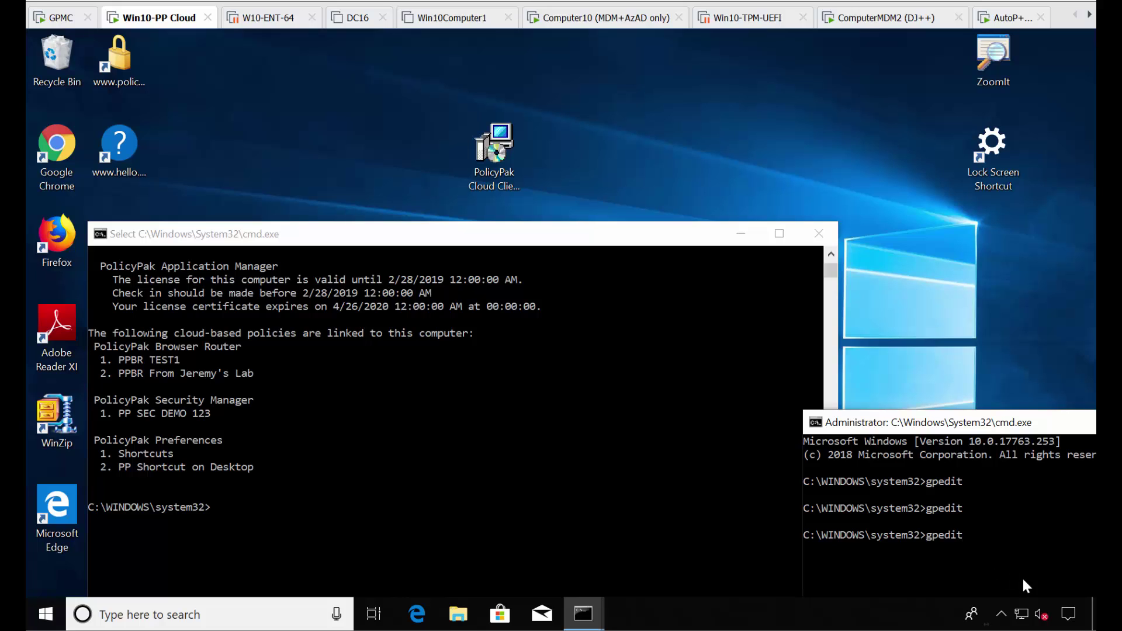
pyautogui.press('Return')
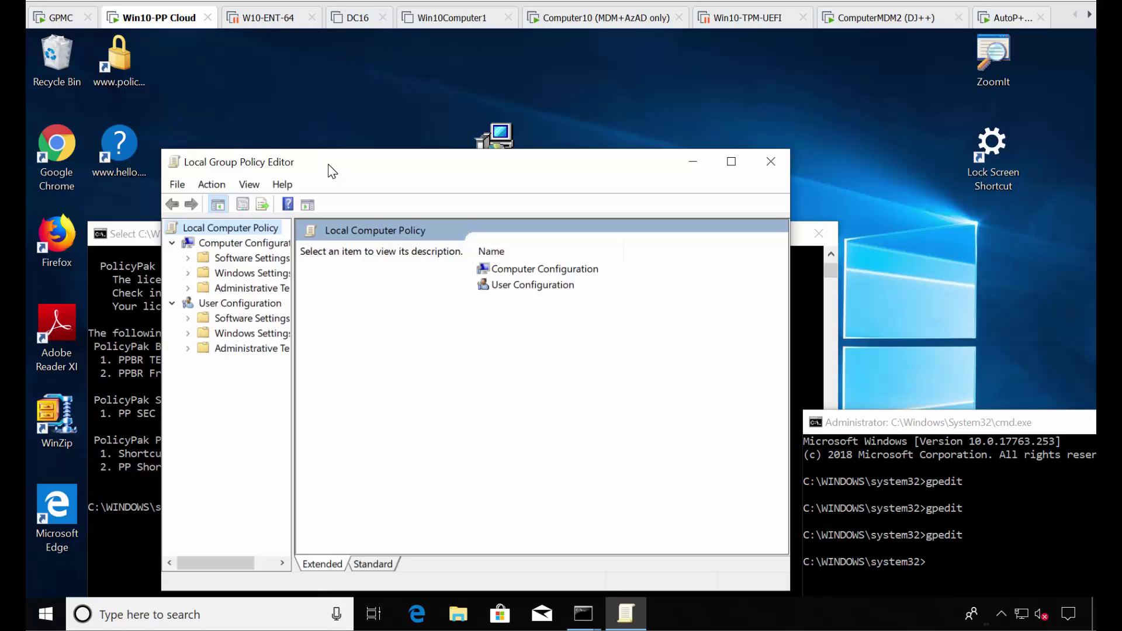
pyautogui.doubleClick(332, 171)
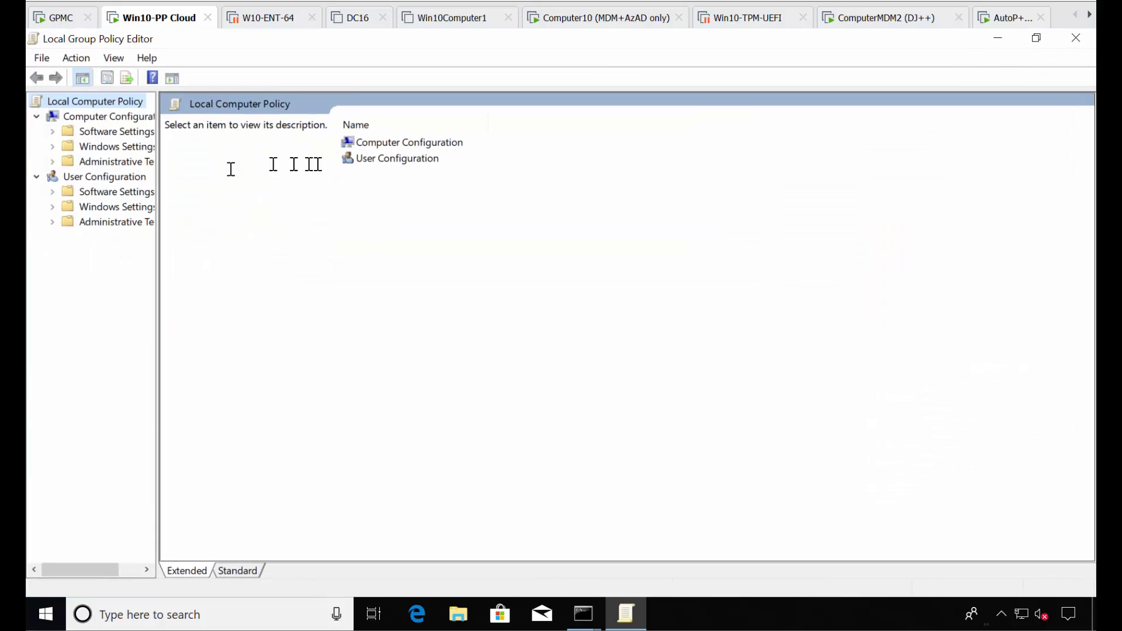
# Step: Display the Security Options under Computer Configuration, Windows Settings, Security Settings, Local Policies, widening the tree to read the names
pyautogui.click(52, 149)
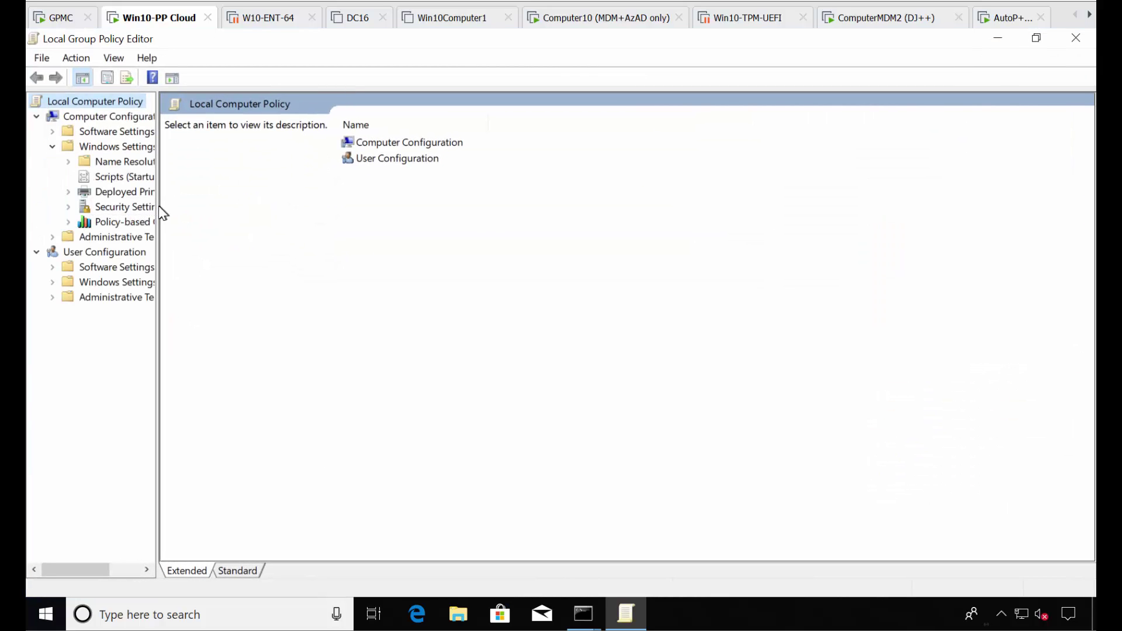
pyautogui.moveTo(158, 206); pyautogui.dragTo(229, 208)
pyautogui.doubleClick(149, 205)
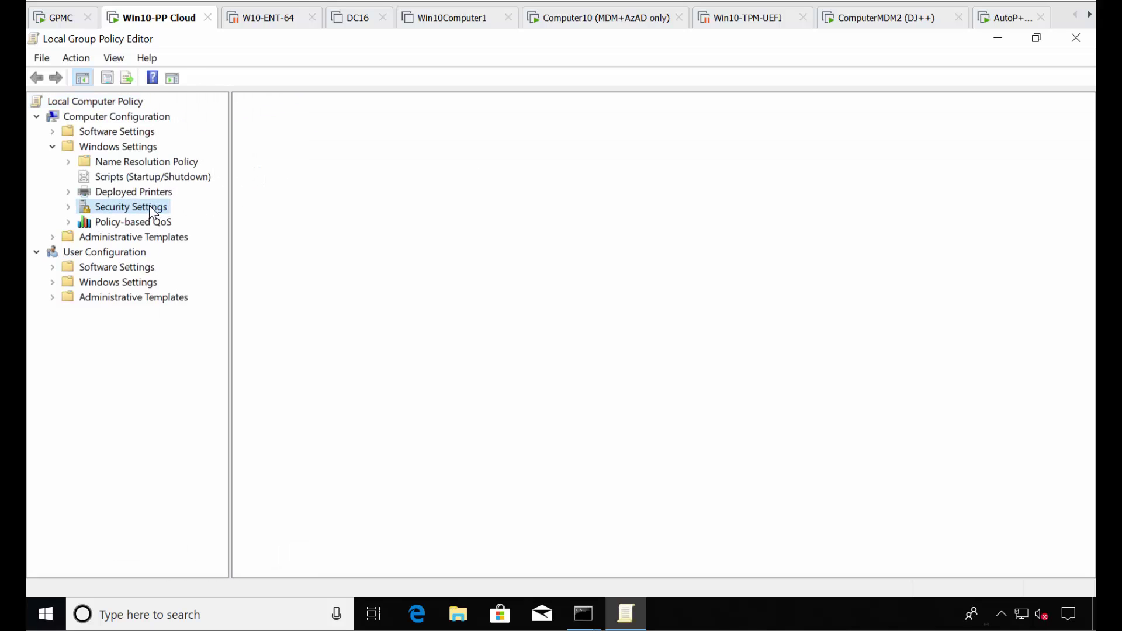
pyautogui.doubleClick(146, 237)
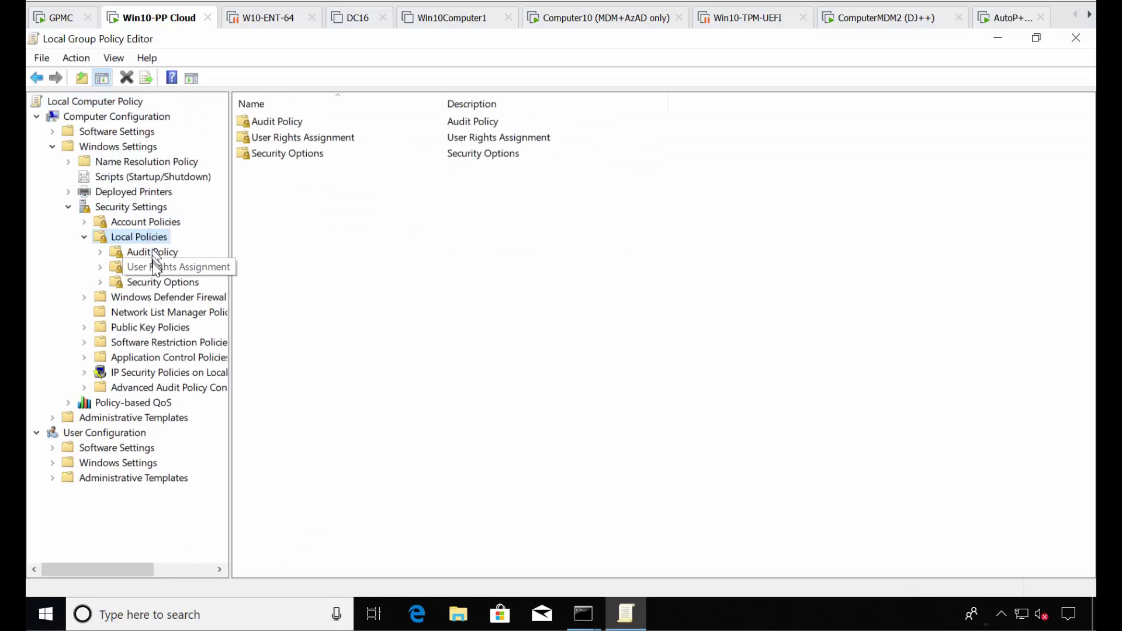
pyautogui.click(153, 282)
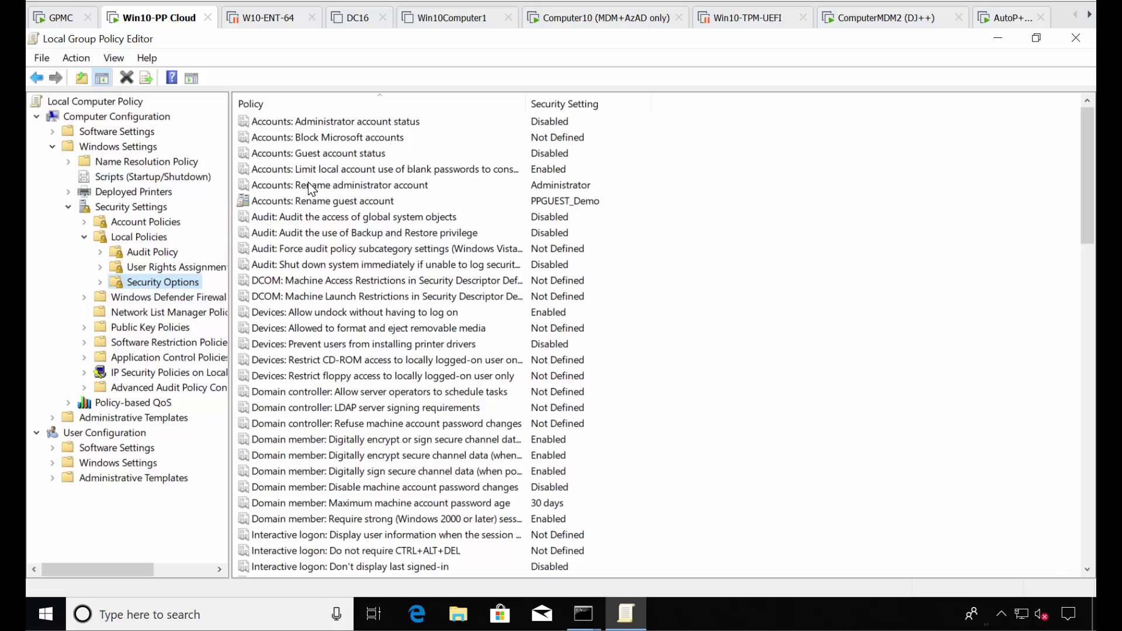
# Step: Check the properties of the Accounts: Rename guest account setting and close them
pyautogui.click(303, 206)
pyautogui.click(332, 211)
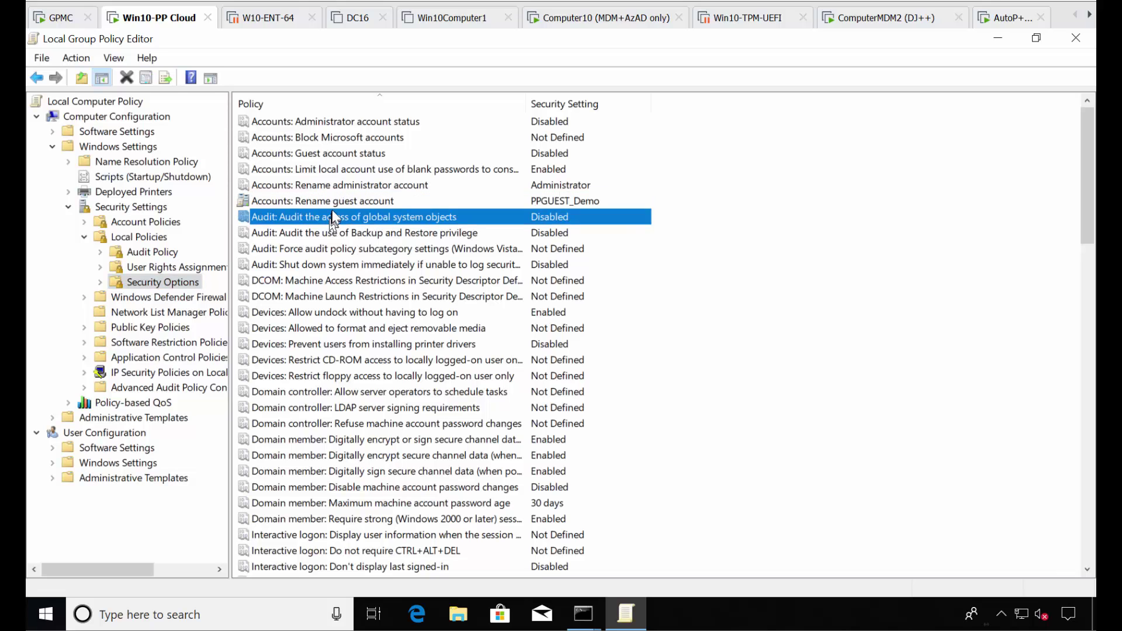
pyautogui.doubleClick(337, 202)
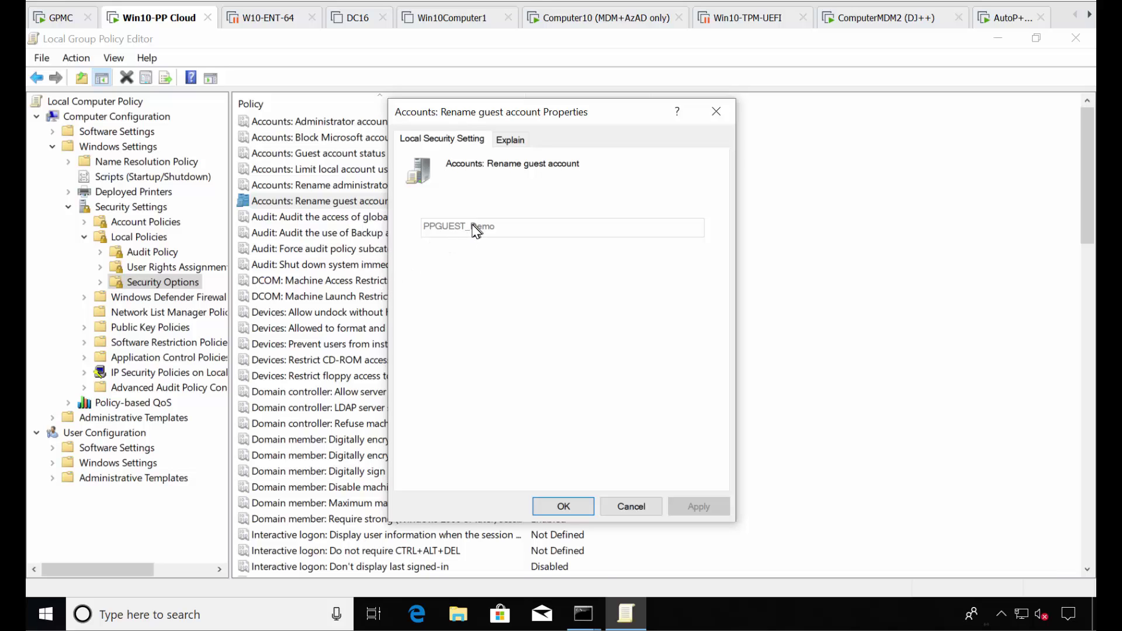
pyautogui.press('Return')
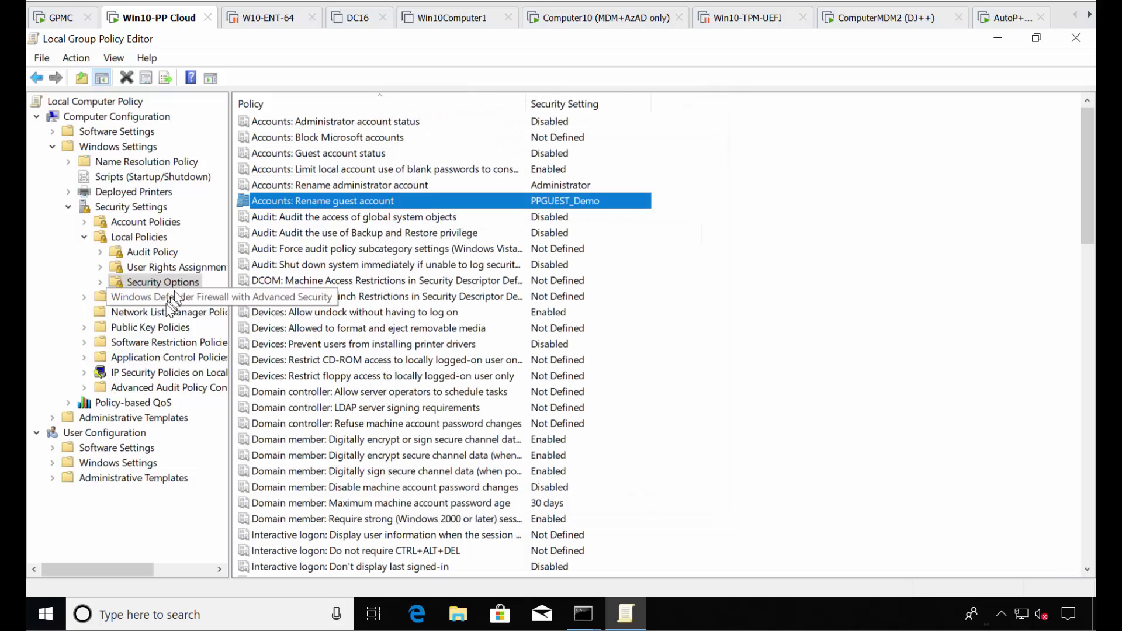
# Step: Display the Password Policy settings under Account Policies to check the applied password rules
pyautogui.doubleClick(155, 223)
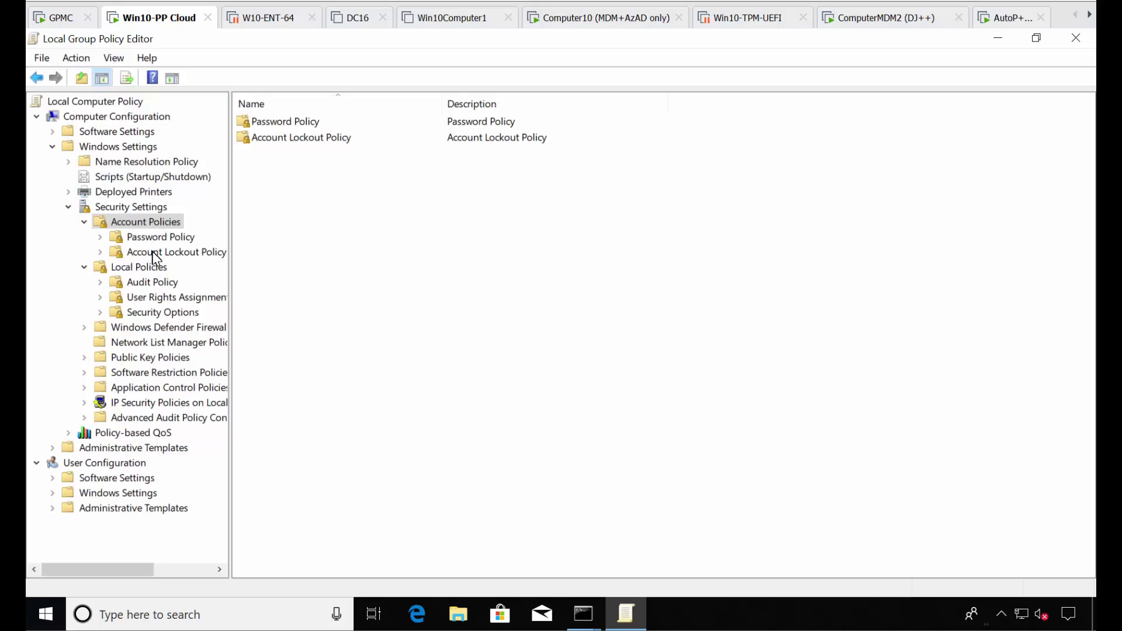
pyautogui.click(158, 246)
pyautogui.click(158, 238)
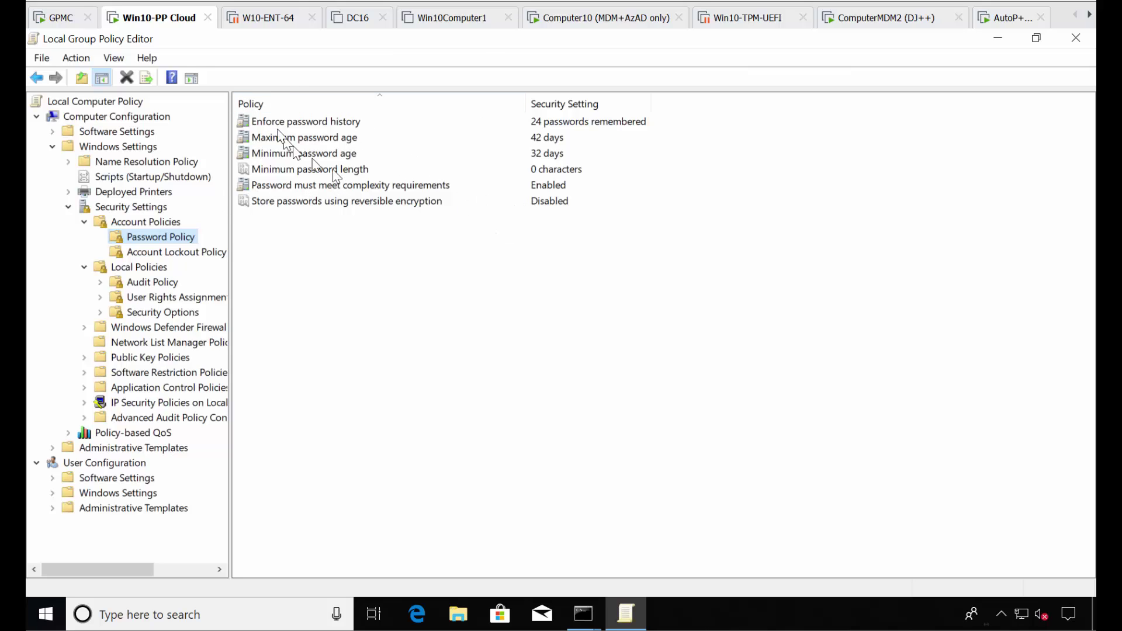
# Step: Switch to the GPMC machine, edit the PP SEC DEMO 123 policy and add the Minimum password length setting from Password Policy
pyautogui.click(61, 19)
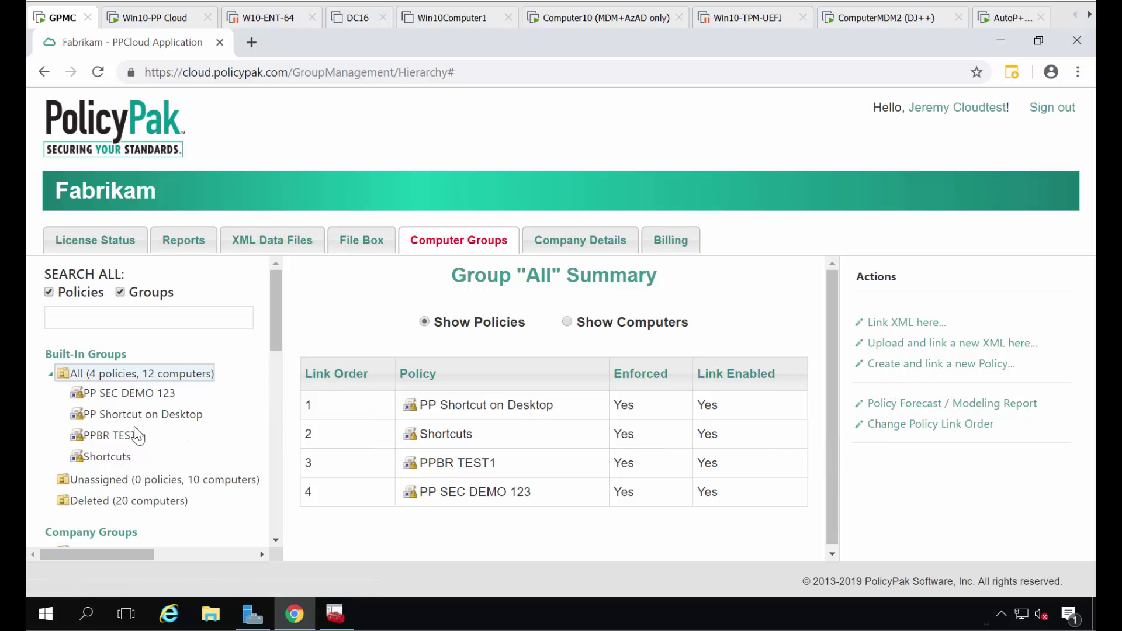
pyautogui.click(138, 396)
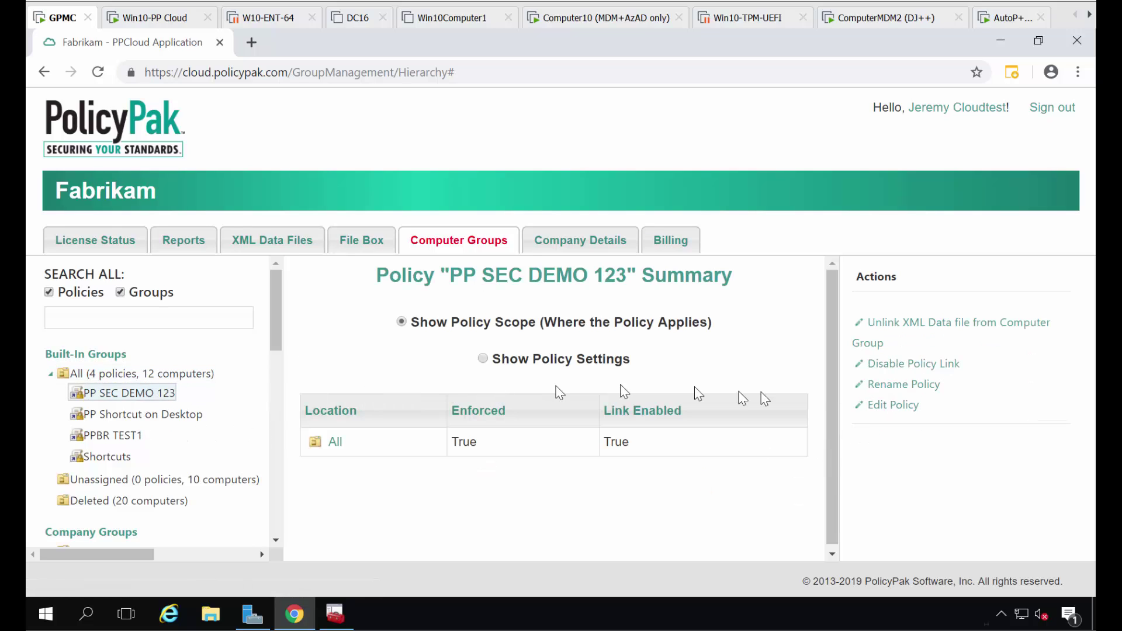
pyautogui.click(882, 404)
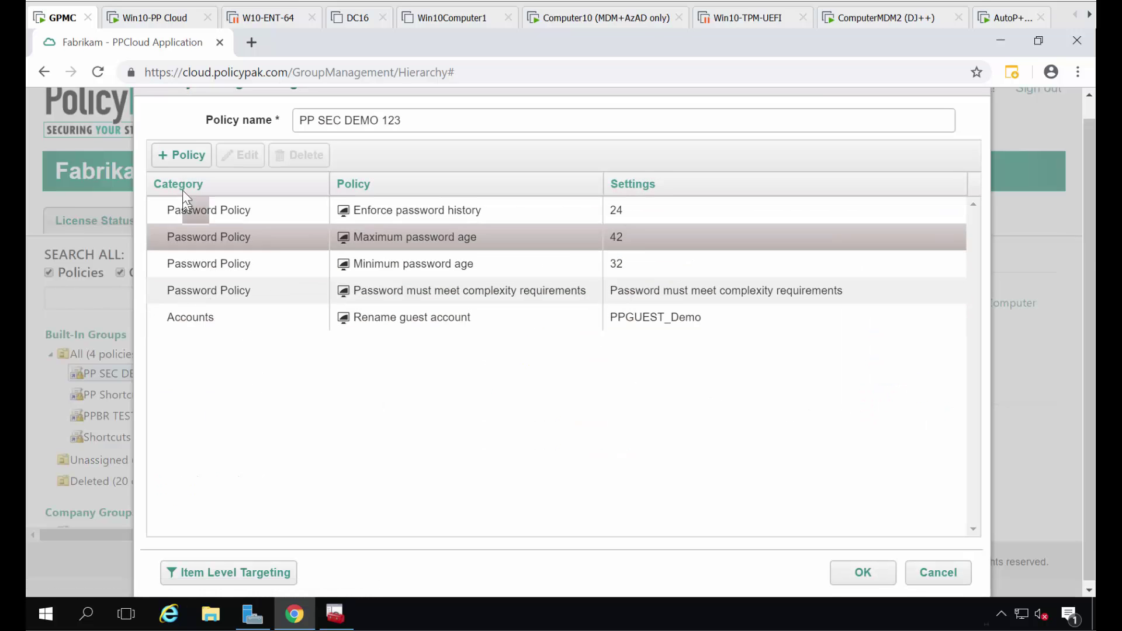
pyautogui.click(189, 156)
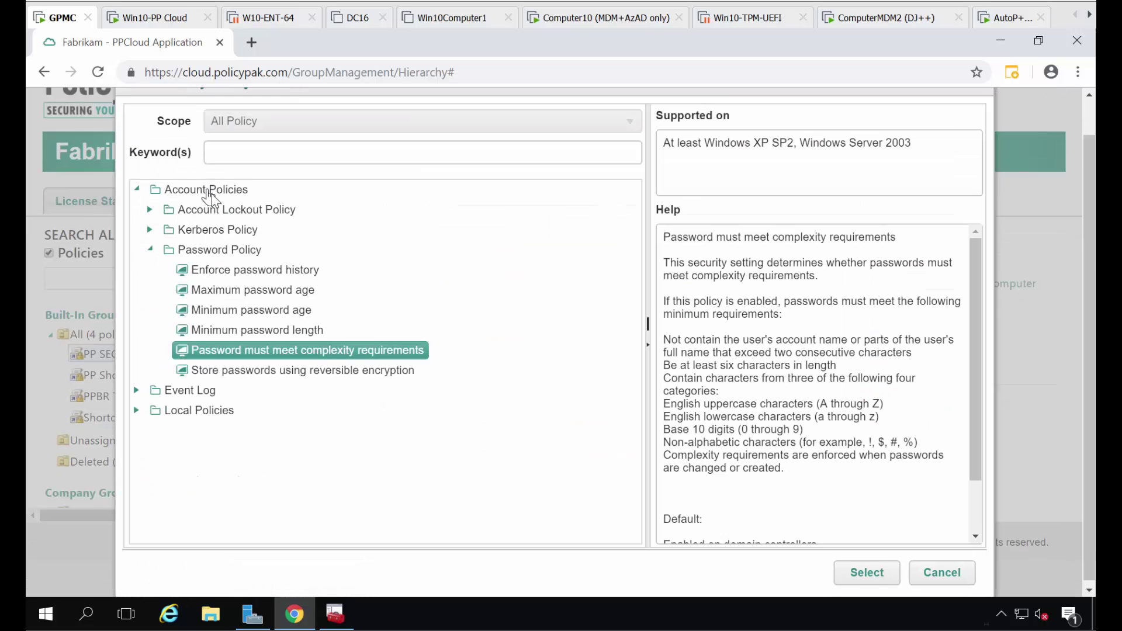
pyautogui.click(275, 331)
pyautogui.click(852, 568)
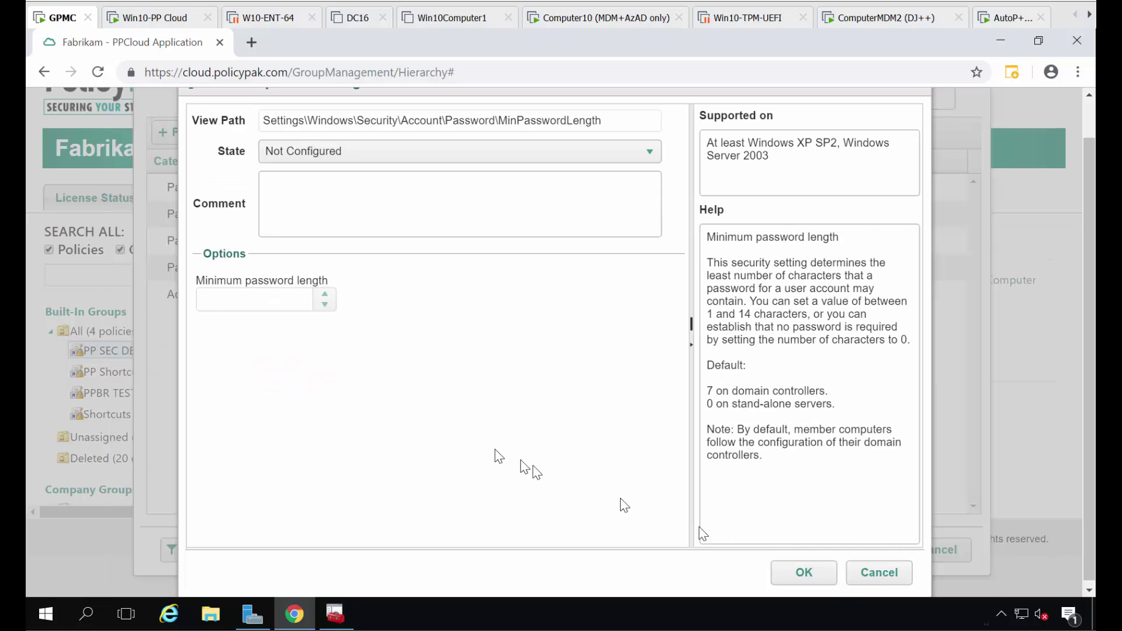
# Step: Set Minimum password length to Configured with a value of 11 and save the PP SEC DEMO 123 policy
pyautogui.click(297, 150)
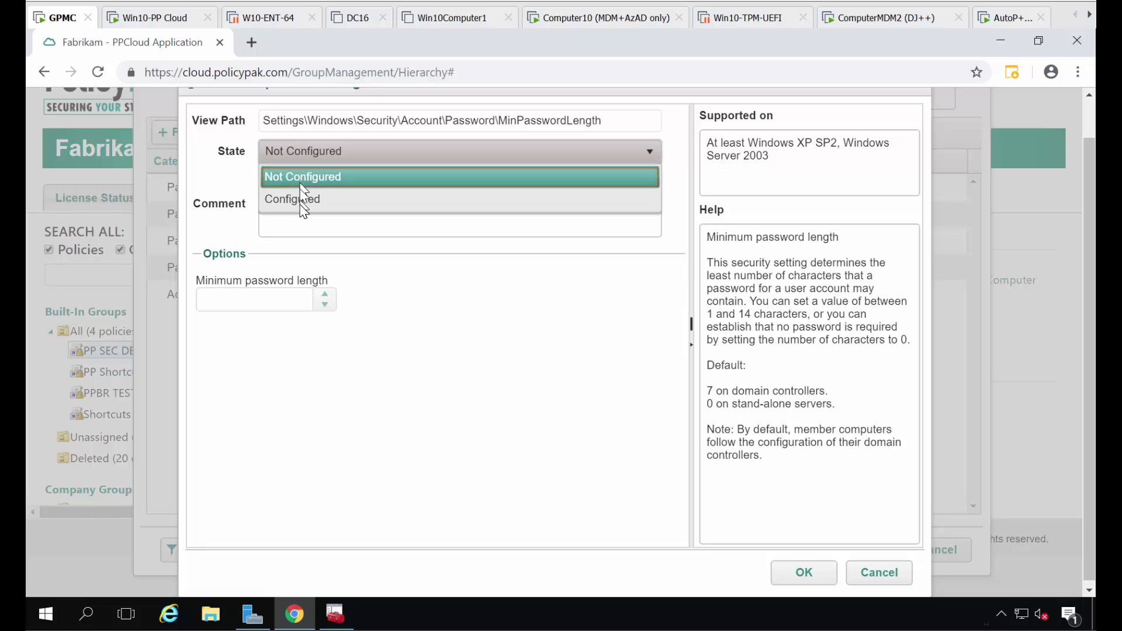
pyautogui.click(301, 198)
pyautogui.click(326, 294)
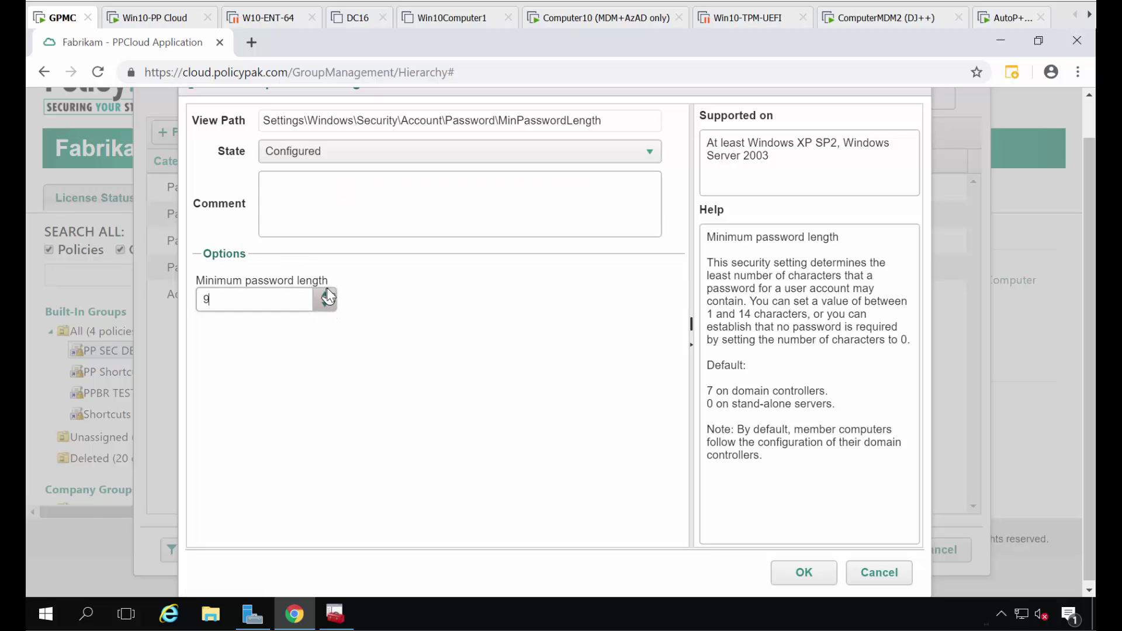
pyautogui.click(326, 294)
pyautogui.click(327, 294)
pyautogui.click(326, 294)
pyautogui.click(326, 294)
pyautogui.click(324, 305)
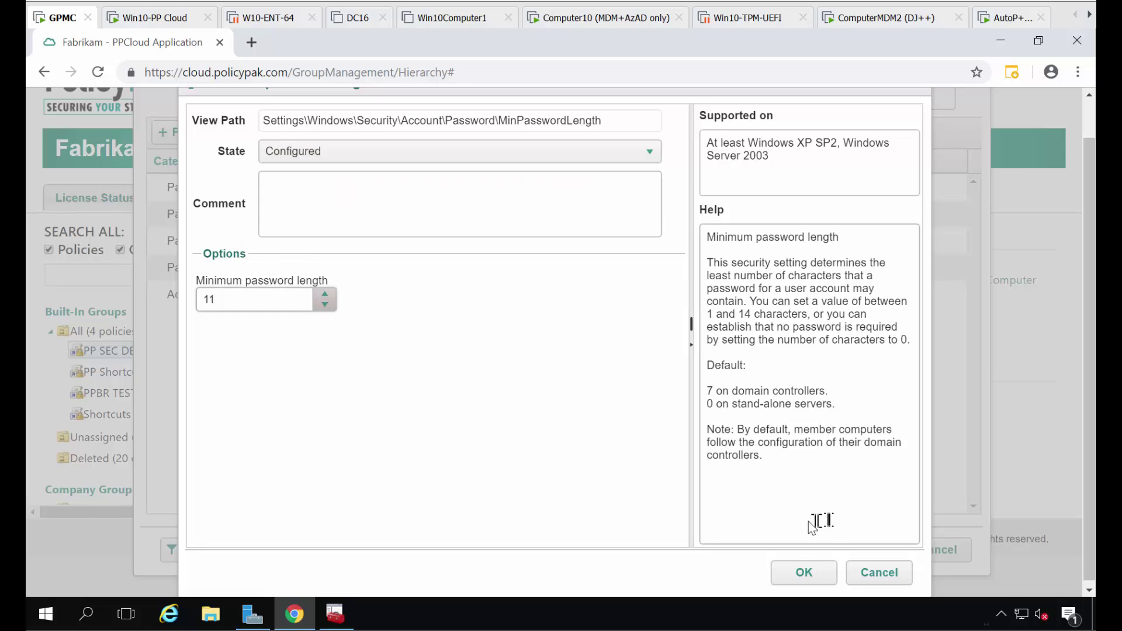
pyautogui.click(795, 579)
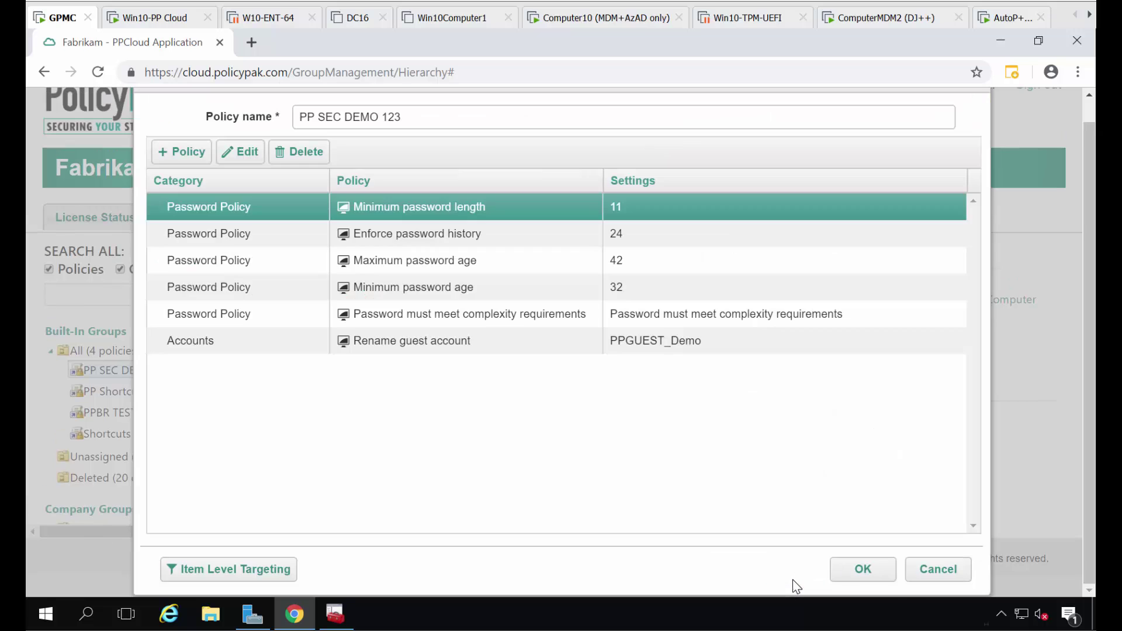
pyautogui.click(858, 572)
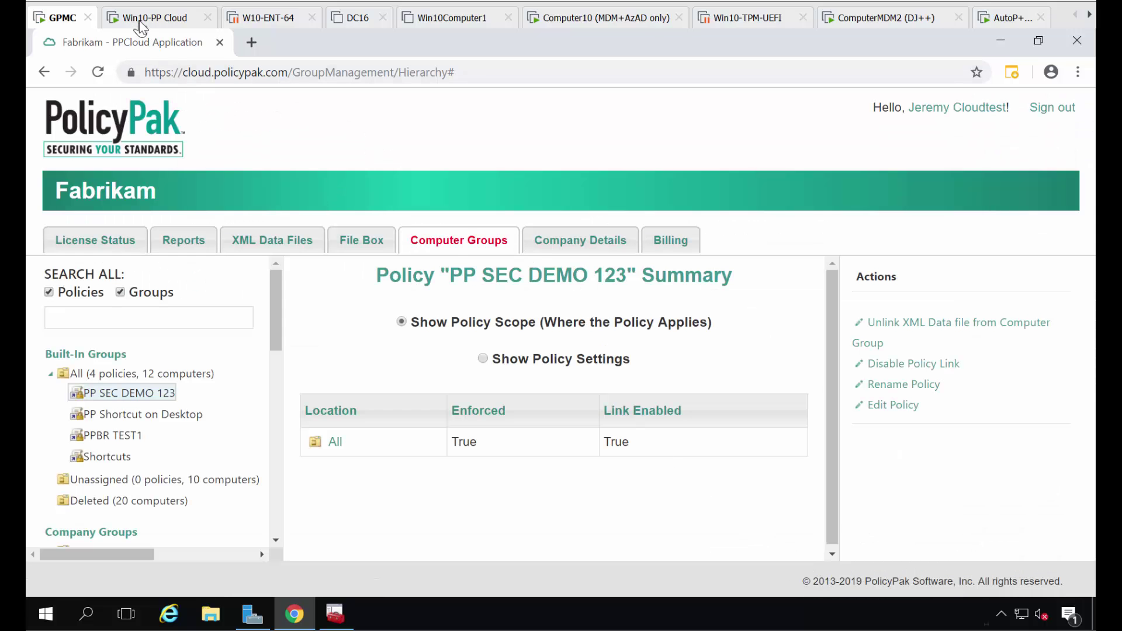
# Step: Switch to the Win10-PP Cloud machine, close the Local Group Policy Editor and run ppcloud /sync in the command prompt
pyautogui.click(139, 19)
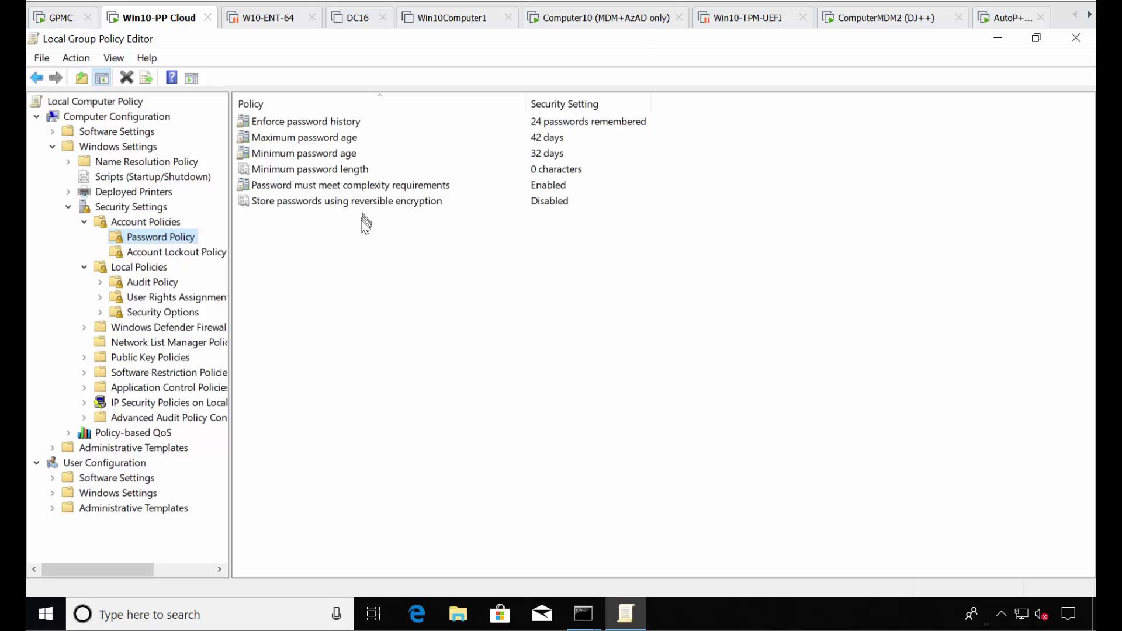
pyautogui.hotkey('alt', 'F4')
pyautogui.scroll(-2, 469, 457)
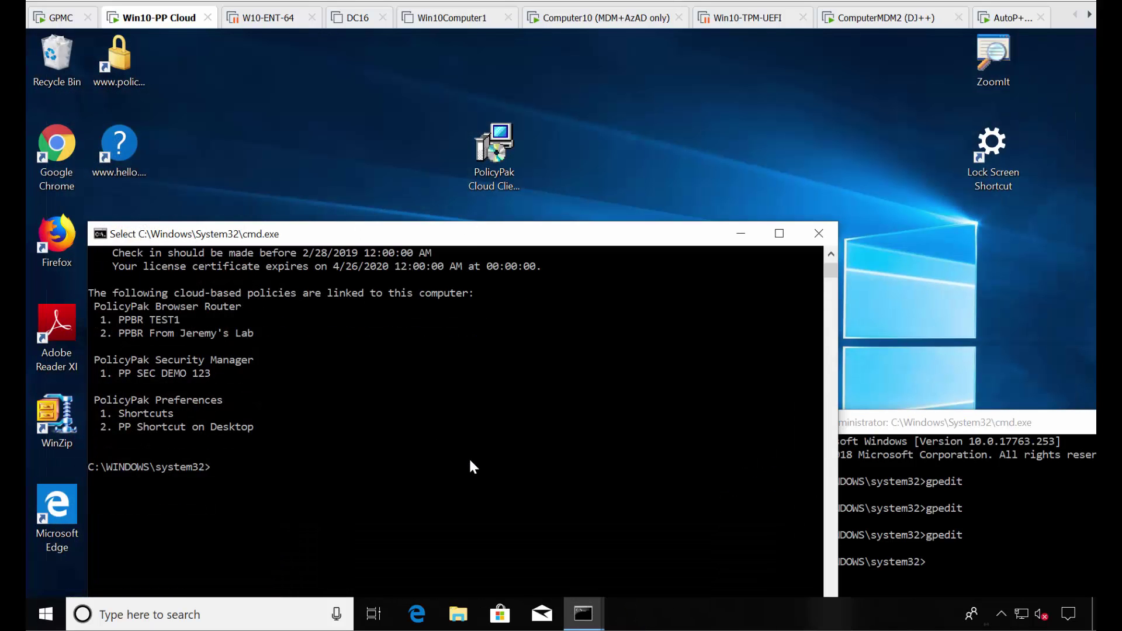
pyautogui.write('ppcloud /sync')
pyautogui.press('Return')
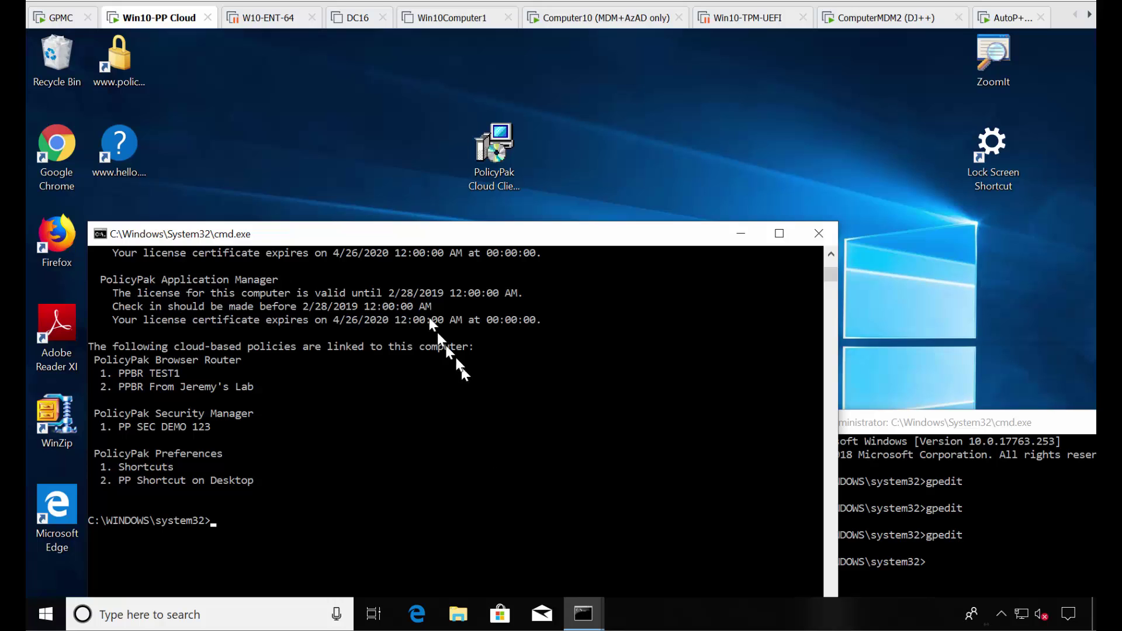
# Step: Uncover the administrator command prompt, run gpedit again and maximize the Local Group Policy Editor
pyautogui.moveTo(402, 239); pyautogui.dragTo(620, 217)
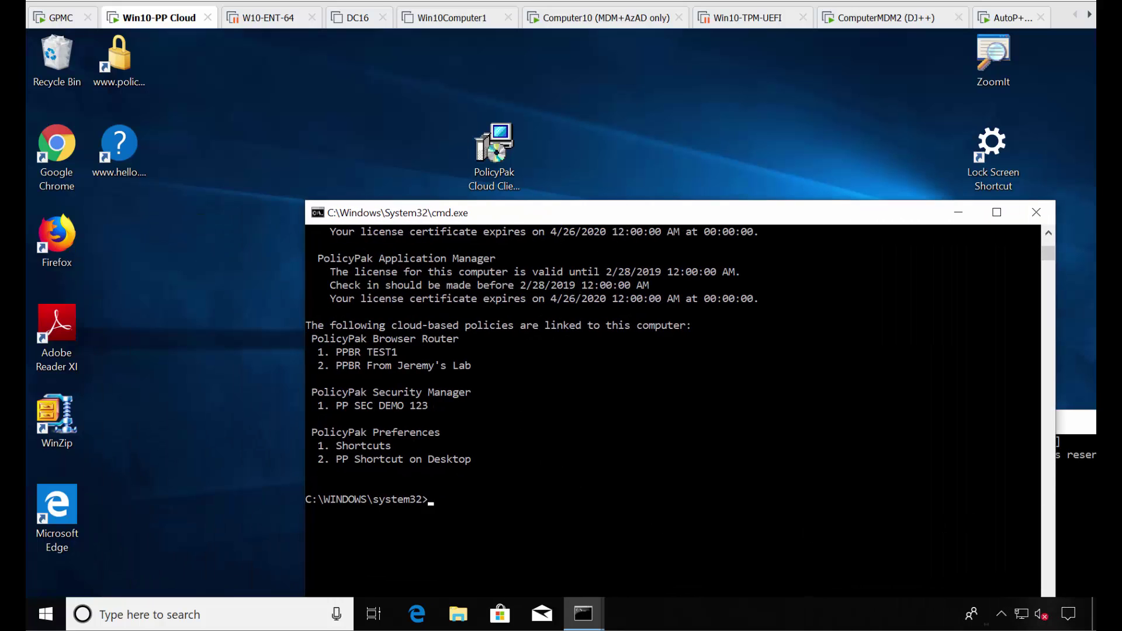
pyautogui.click(1080, 523)
pyautogui.press('Up')
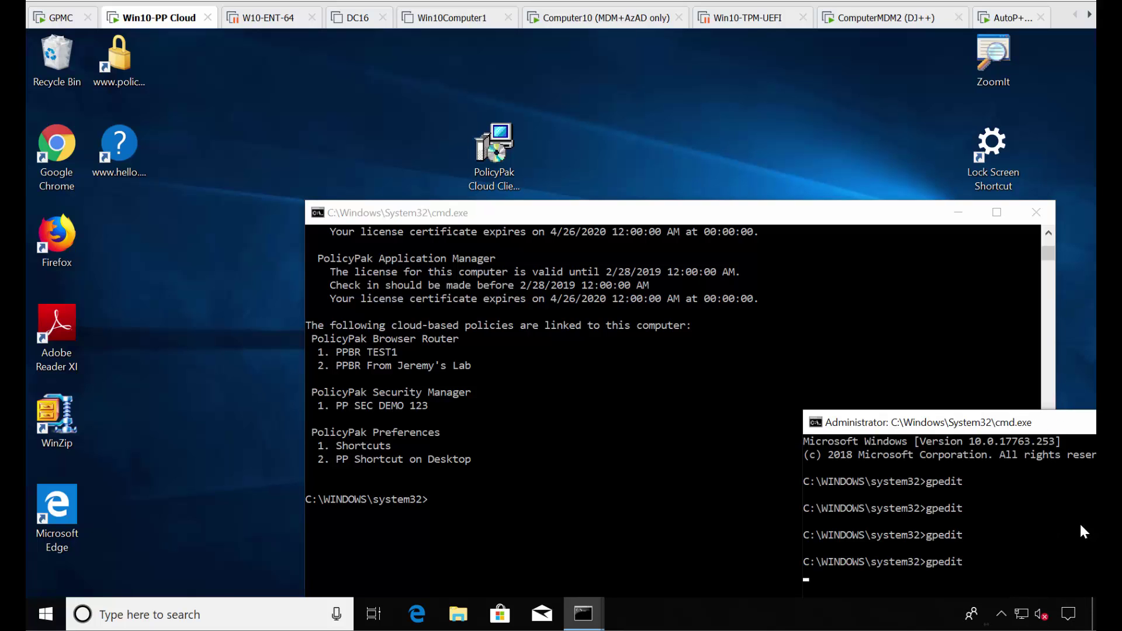
pyautogui.press('Return')
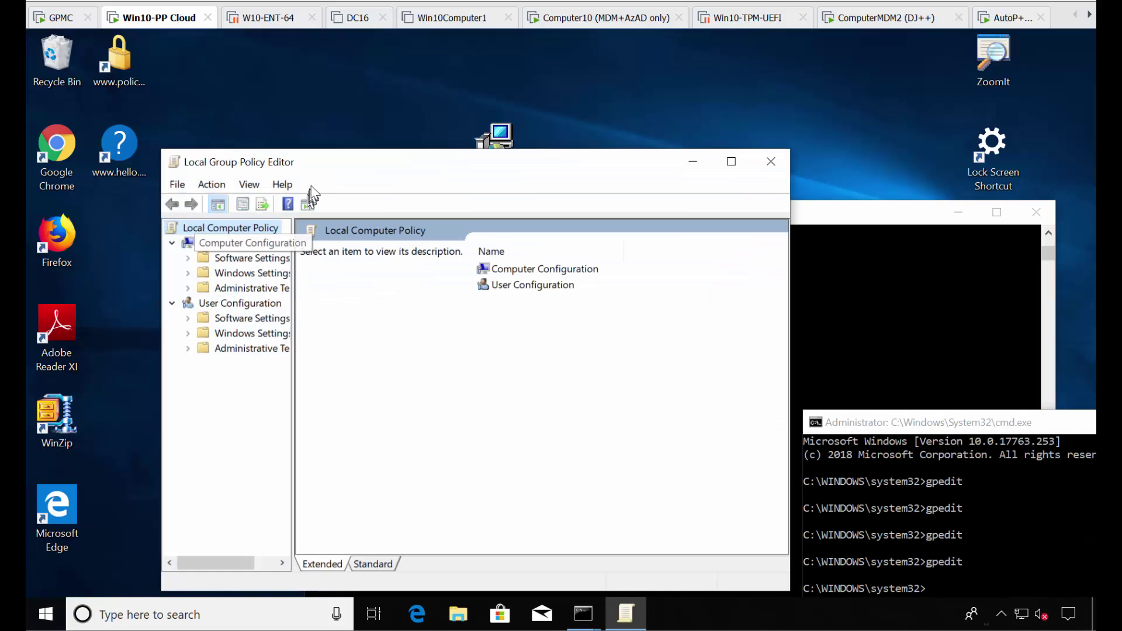
pyautogui.doubleClick(317, 169)
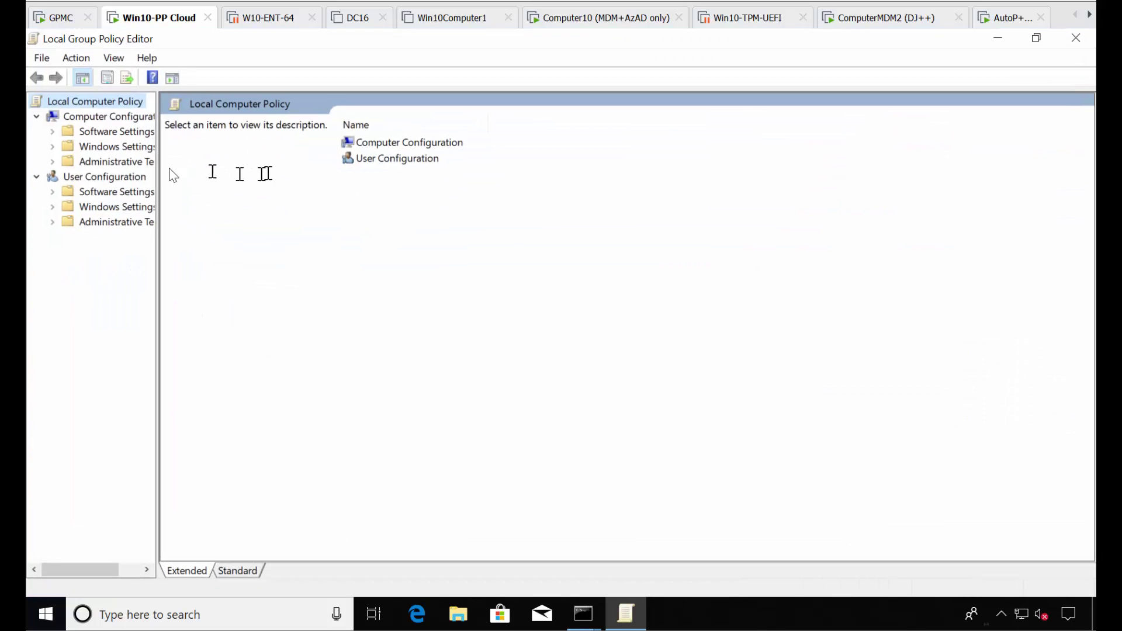
# Step: Display the Password Policy settings under Windows Settings, Security Settings, Account Policies and check Minimum password length
pyautogui.click(52, 147)
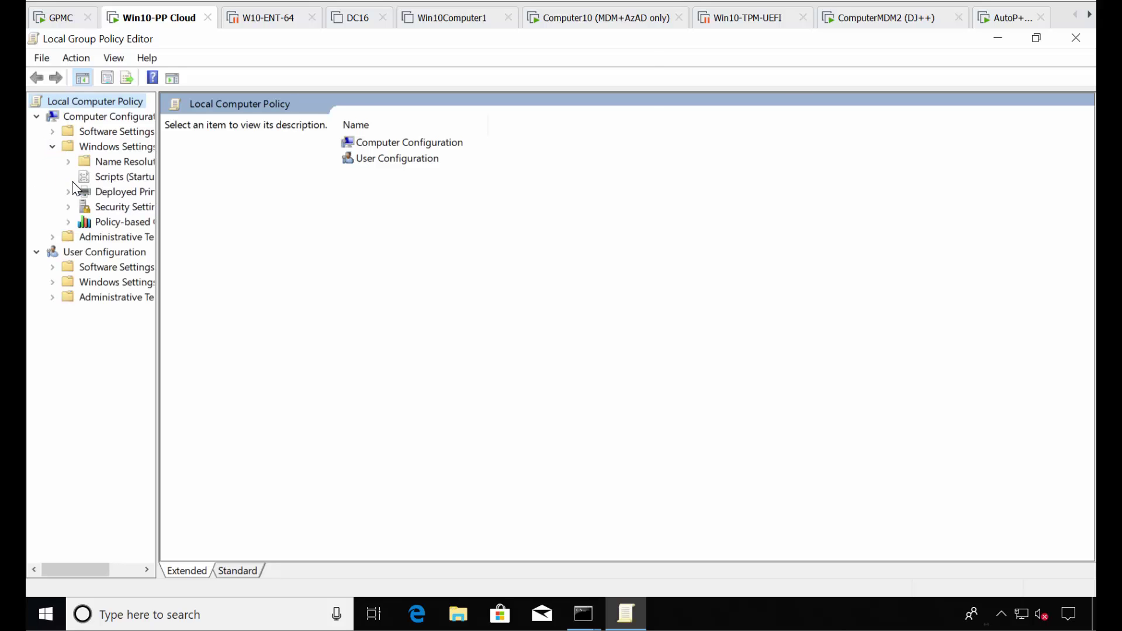
pyautogui.doubleClick(117, 210)
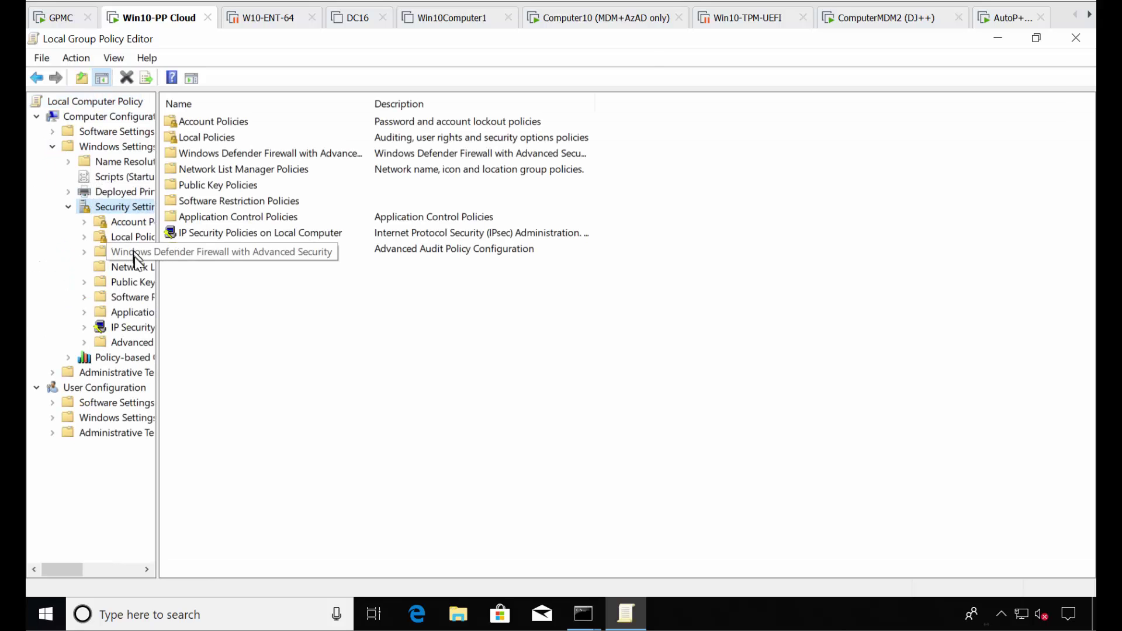
pyautogui.doubleClick(132, 239)
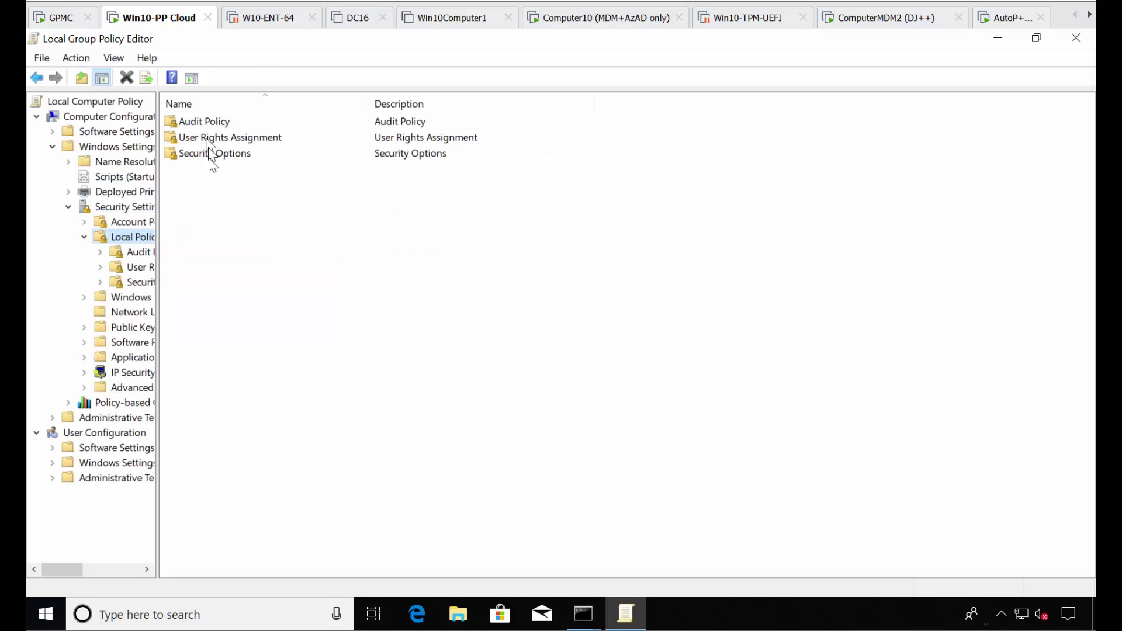
pyautogui.doubleClick(134, 222)
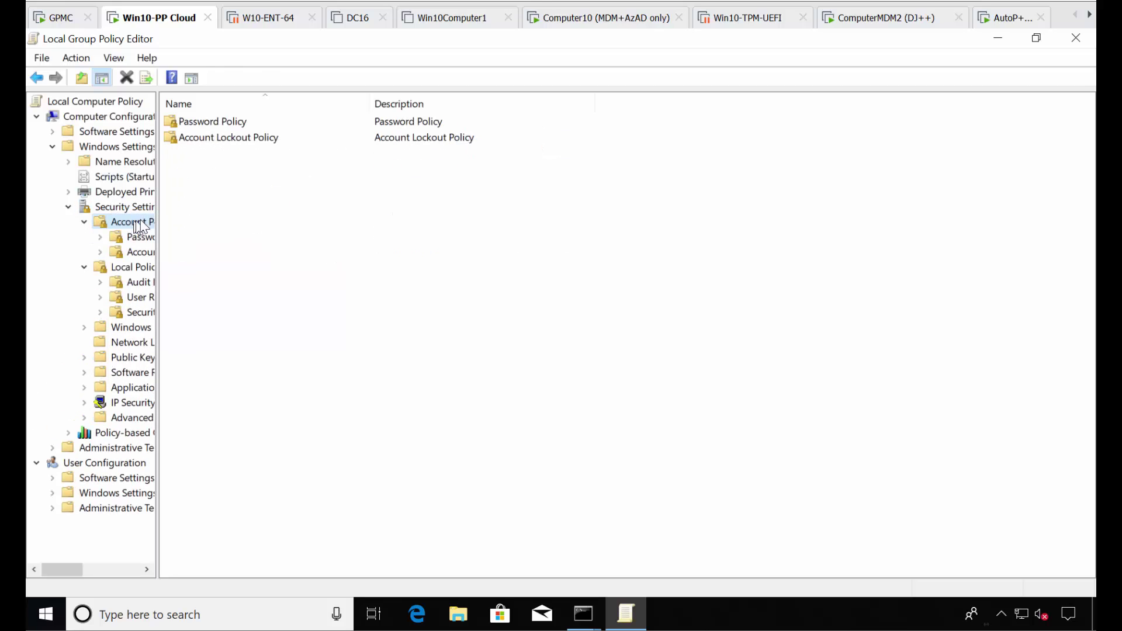
pyautogui.doubleClick(235, 122)
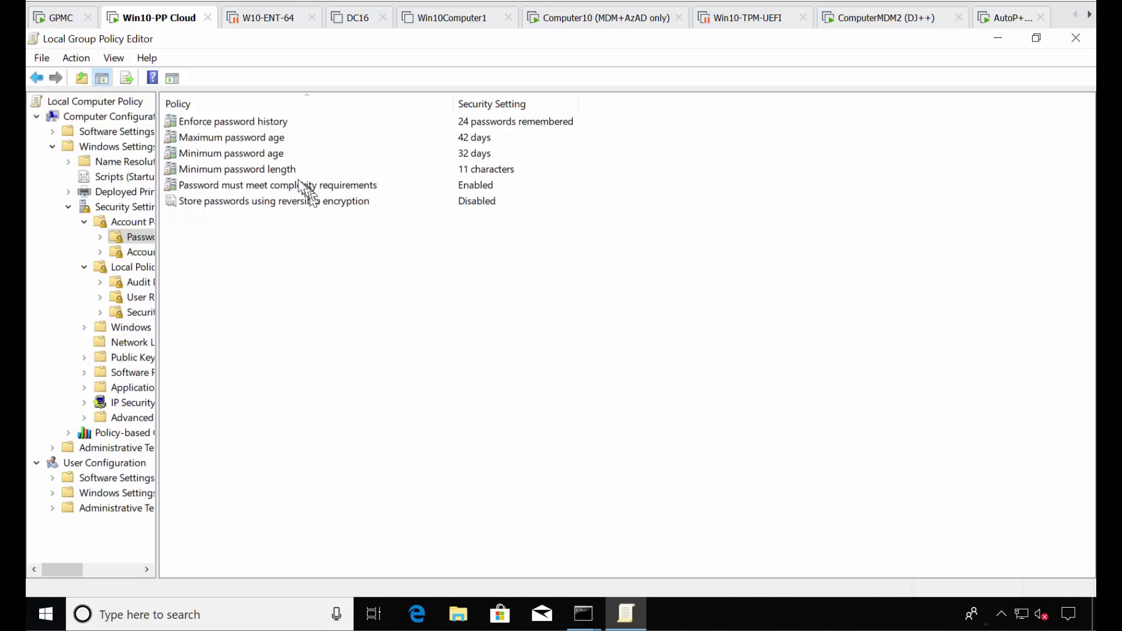
pyautogui.click(256, 171)
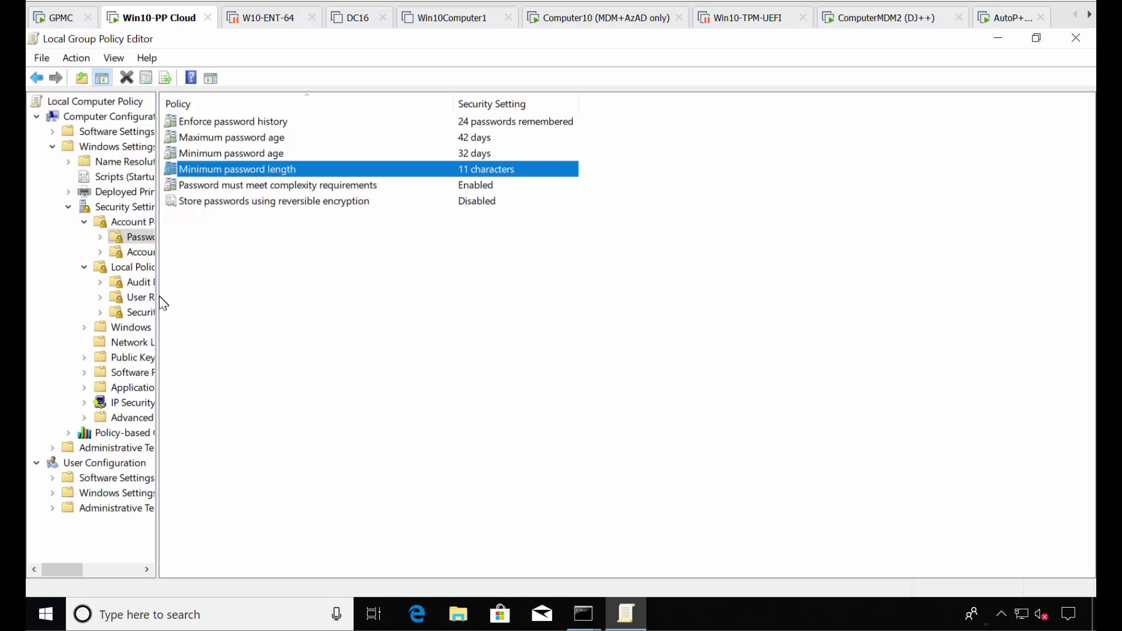
# Step: Widen the tree, review Account Lockout Policy, Audit Policy, User Rights Assignment and Security Options, and return to the GPMC machine
pyautogui.moveTo(159, 296); pyautogui.dragTo(282, 303)
pyautogui.click(170, 255)
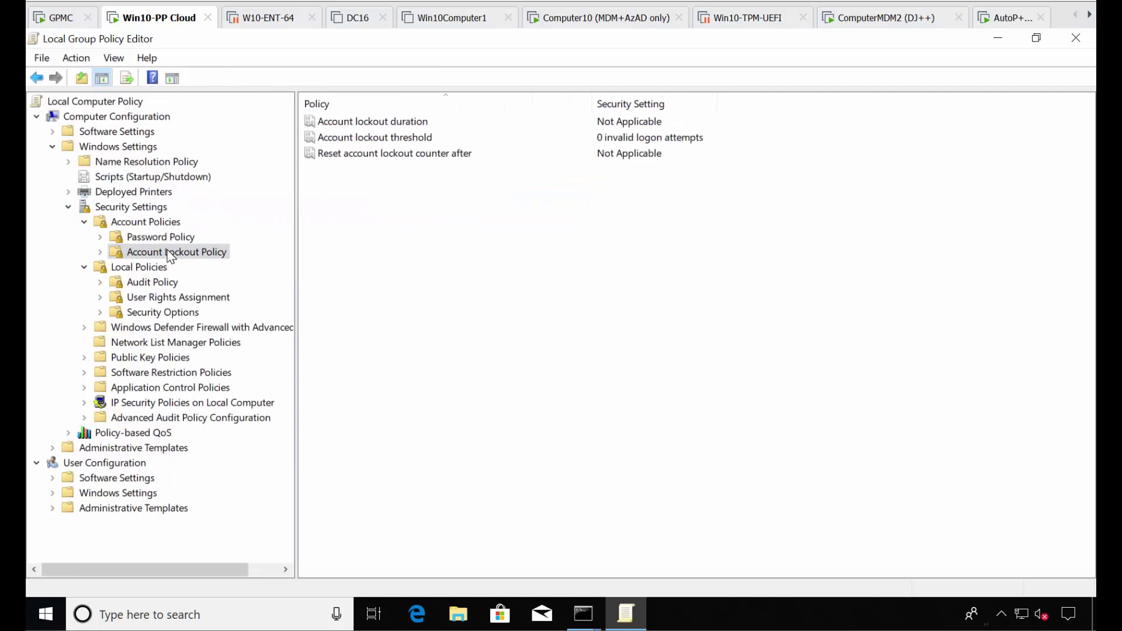
pyautogui.click(149, 286)
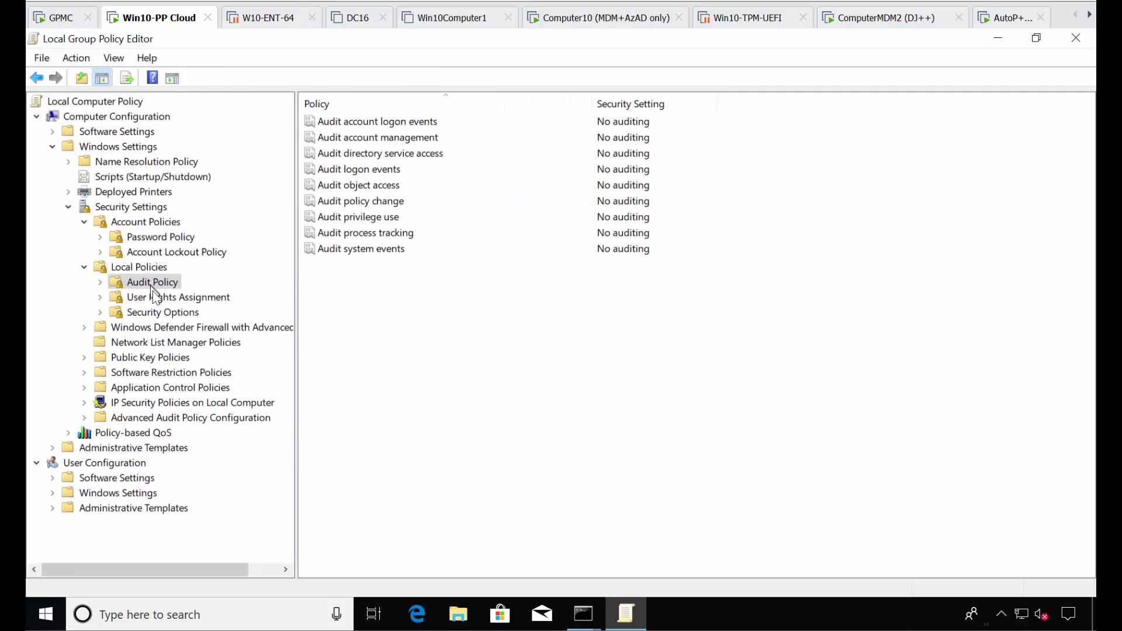
pyautogui.click(156, 300)
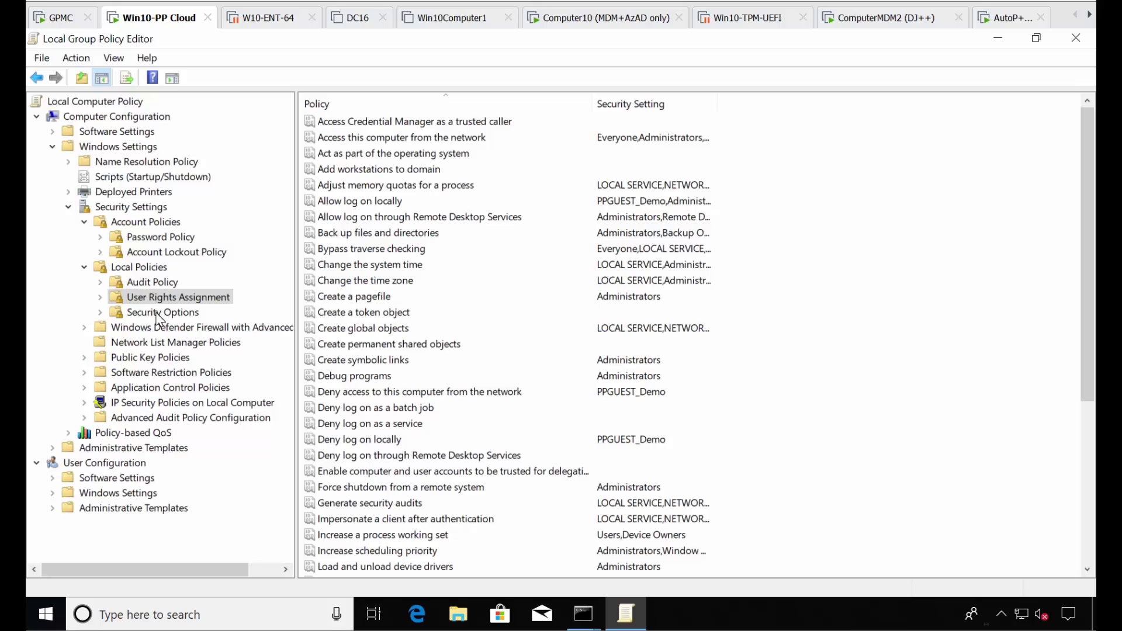
pyautogui.click(159, 314)
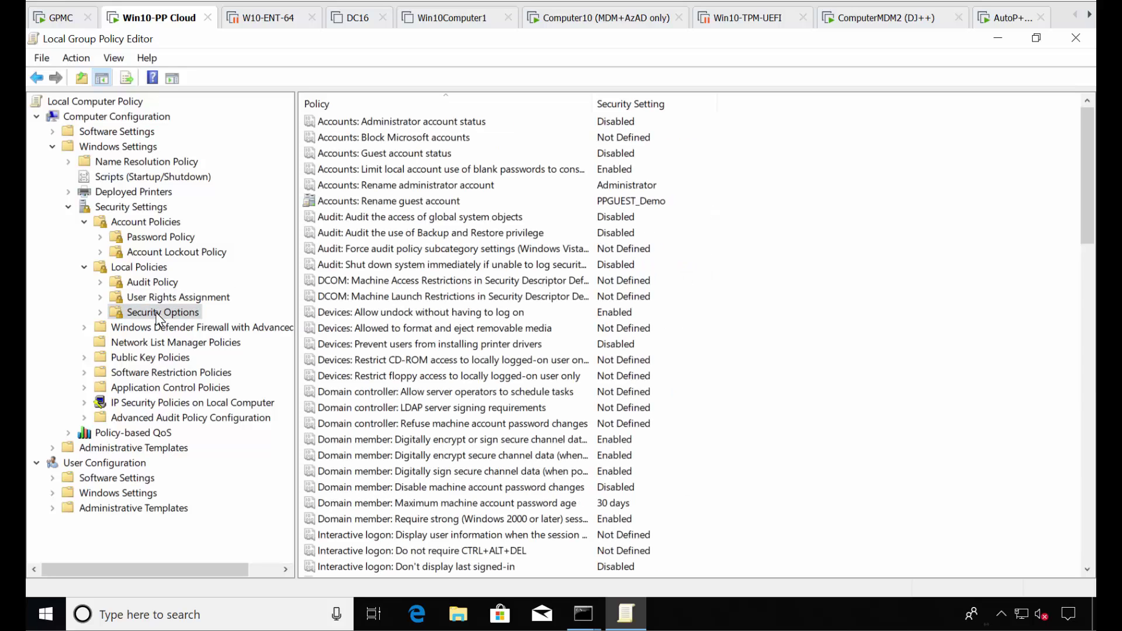
pyautogui.click(63, 18)
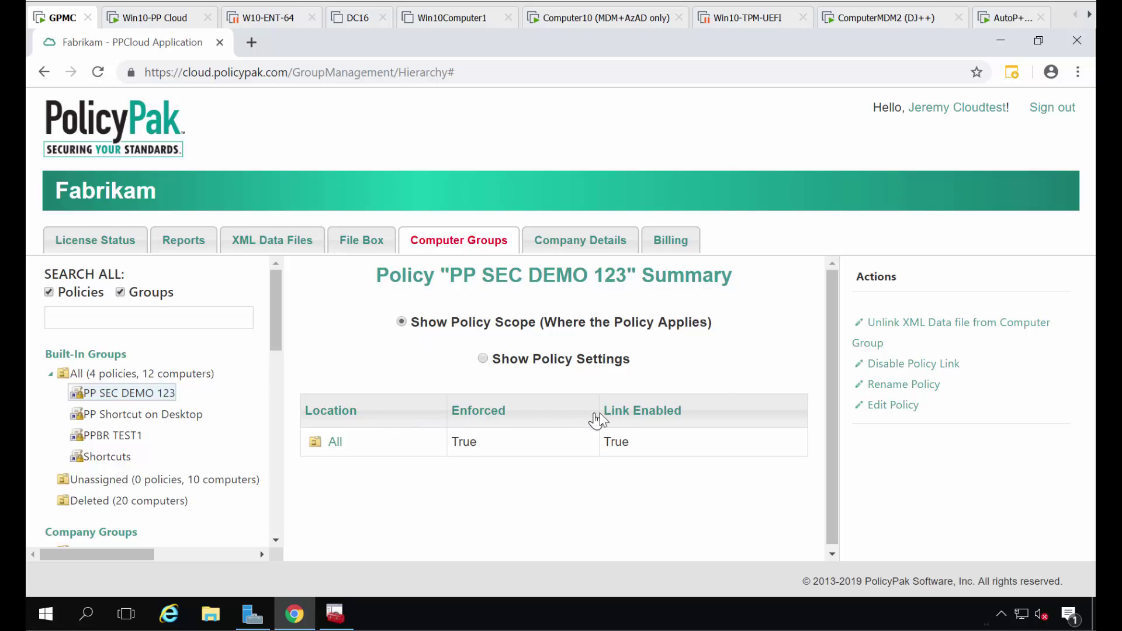